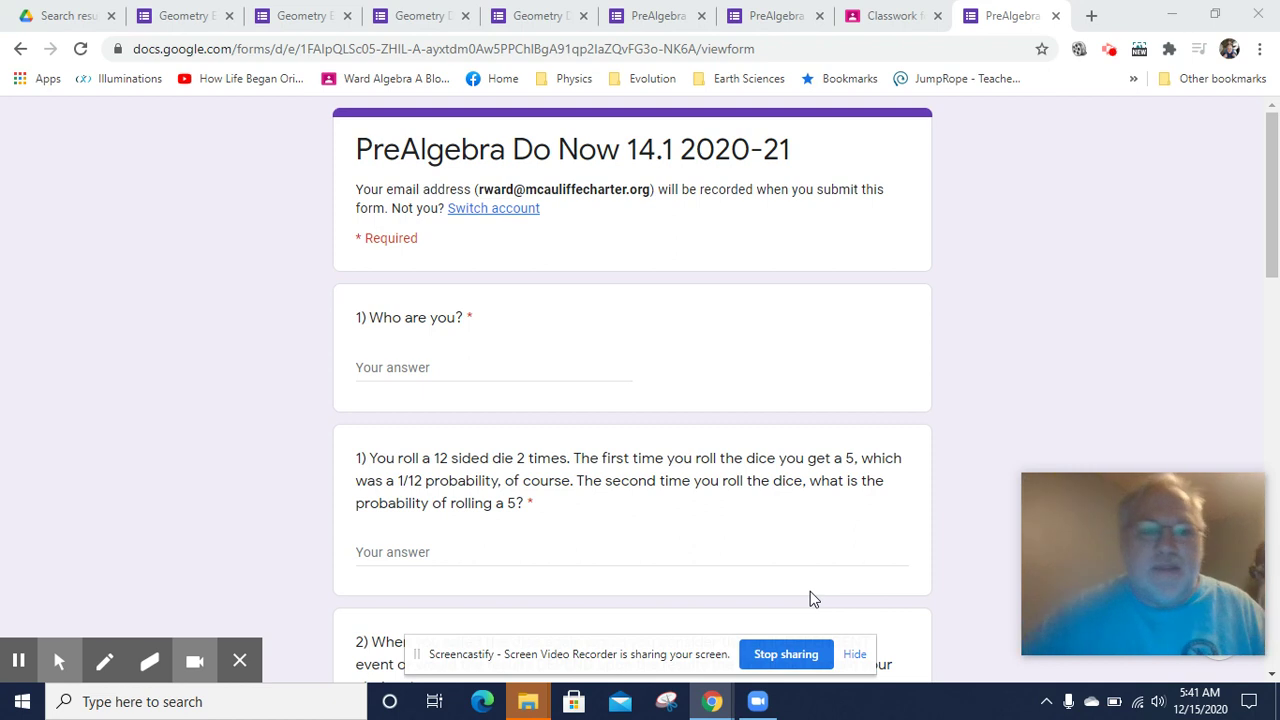
Step: Enter 'Key' as the answer to the 'Who are you?' question
left_click(434, 374)
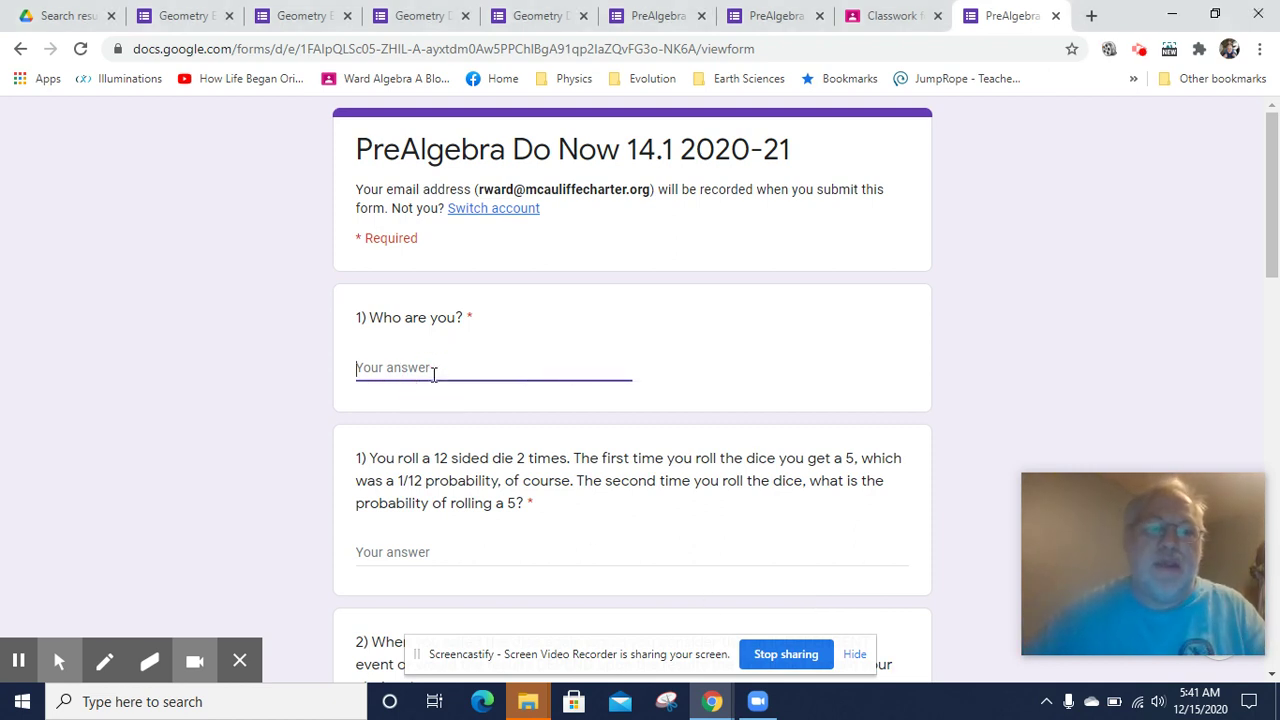
type("K")
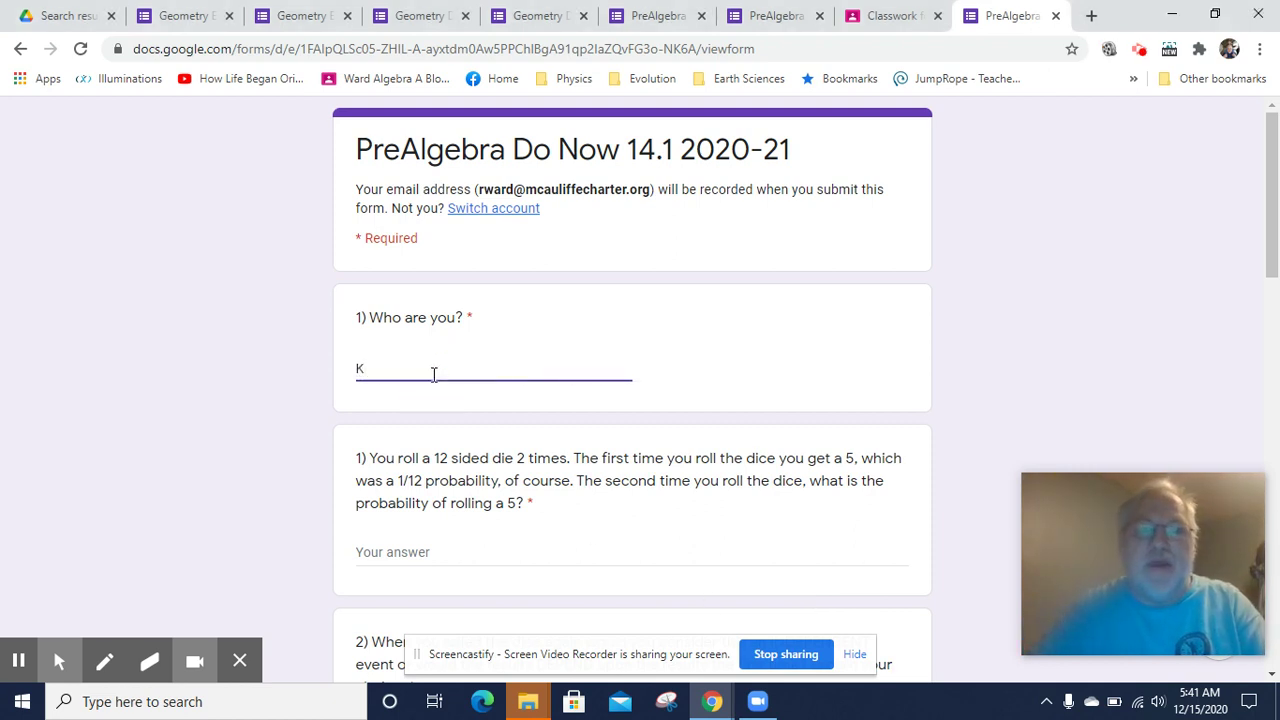
type("ey")
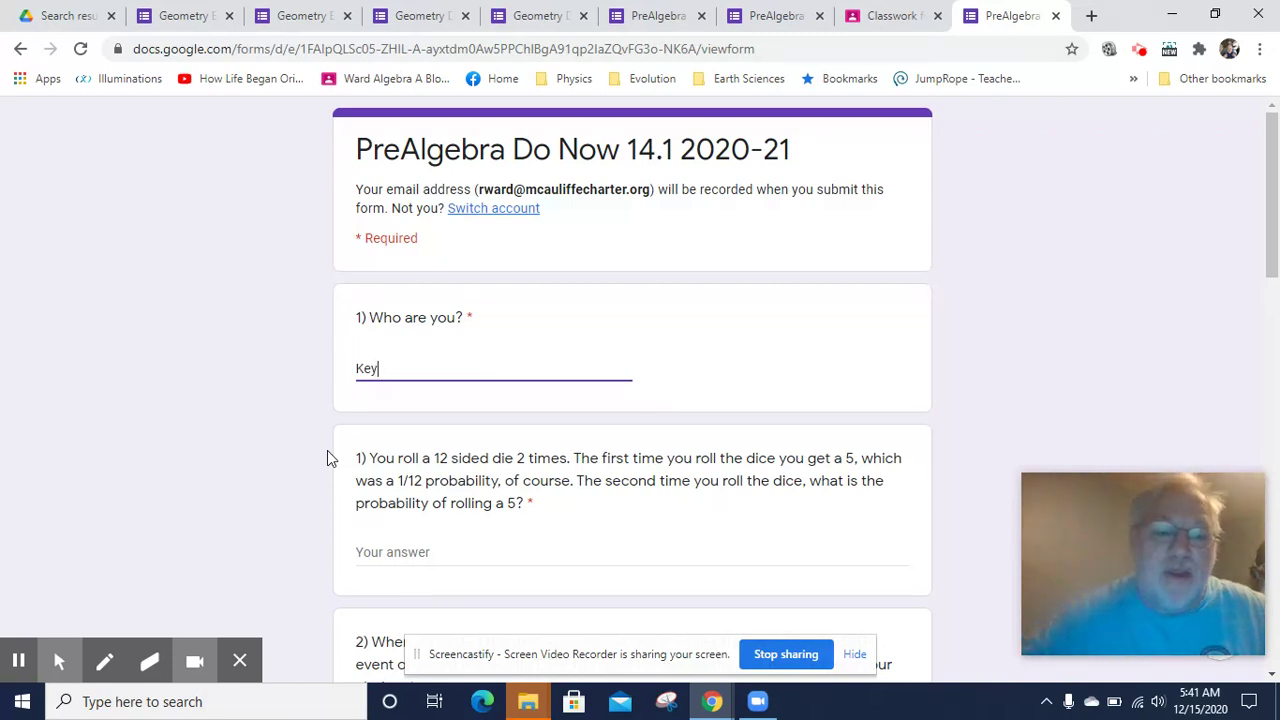
Step: Answer the 12-sided die probability question with '1/12,'
left_click(381, 564)
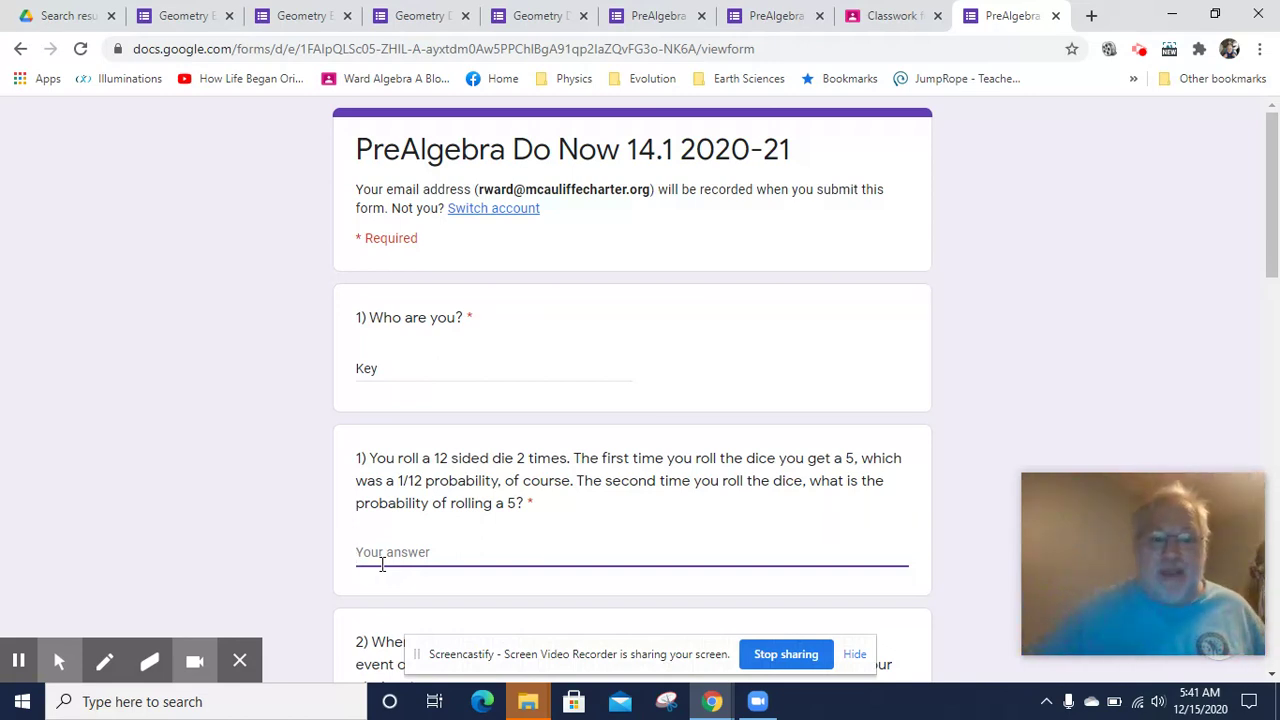
type("1/12")
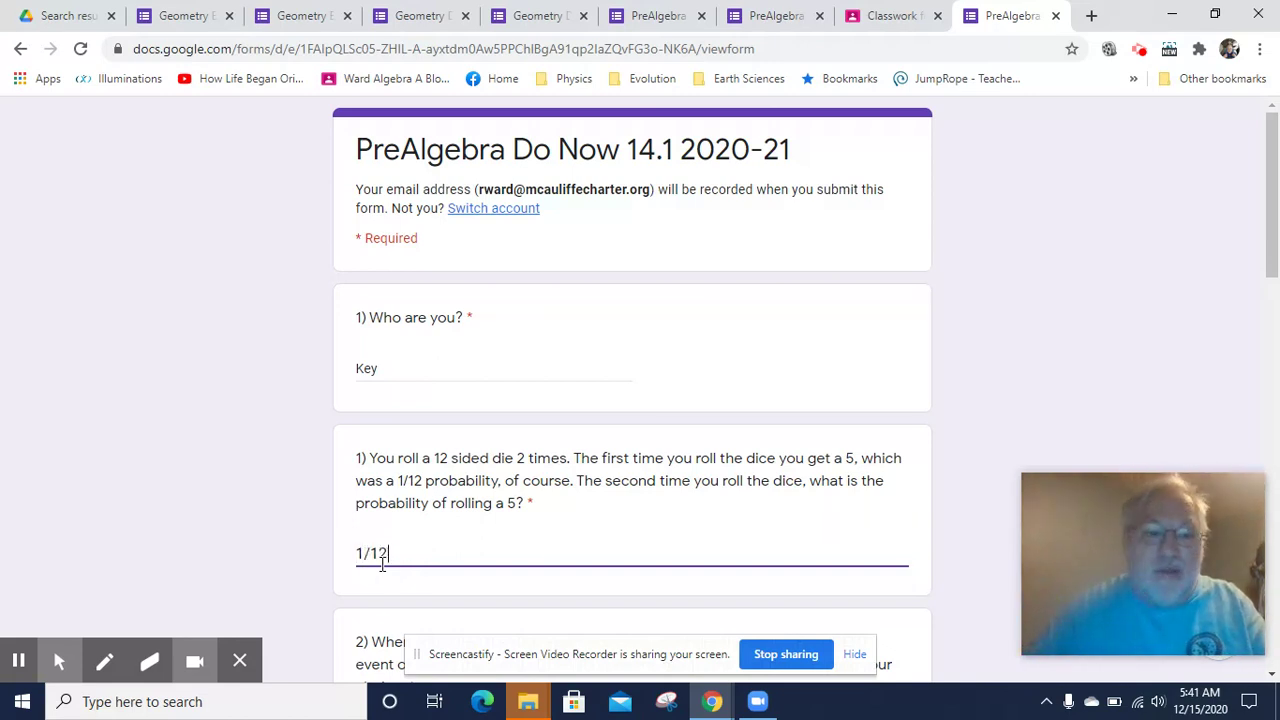
type(",")
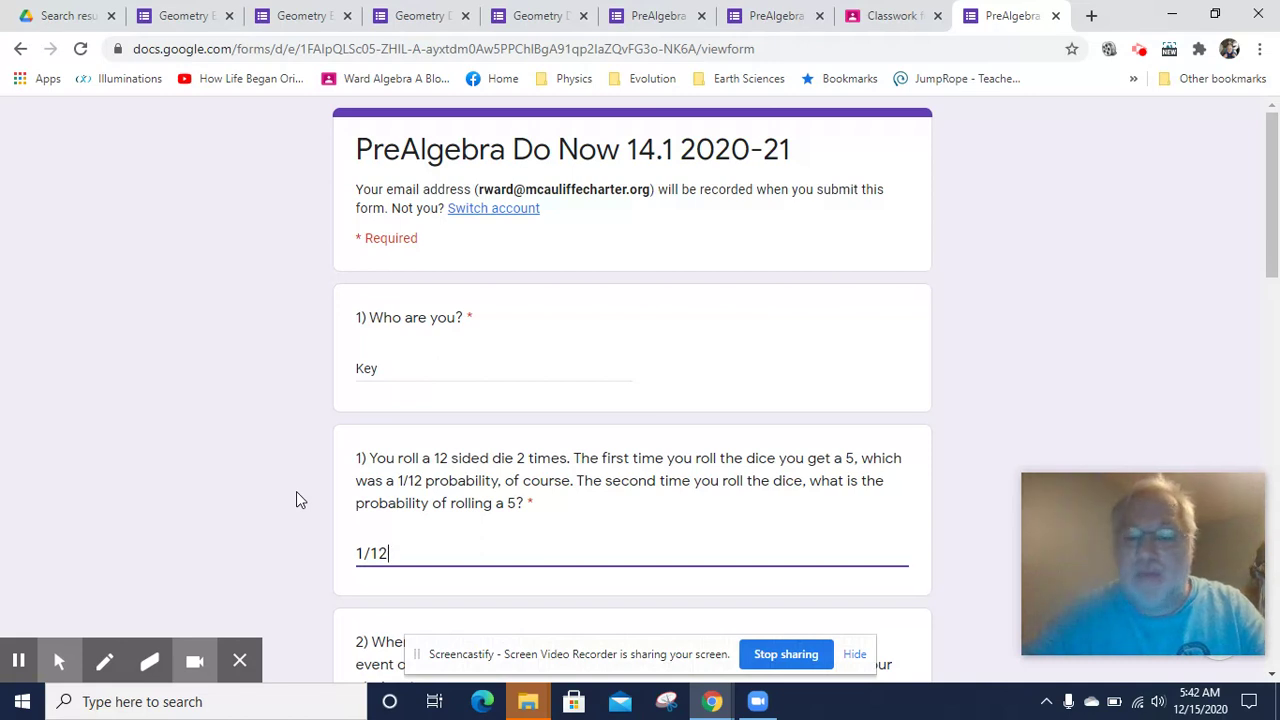
Step: Prefix the die answer with 'P(5 on d12) =' and explain the events are INDEPENDENT
key("Left")
key("Left")
key("Left")
key("Left")
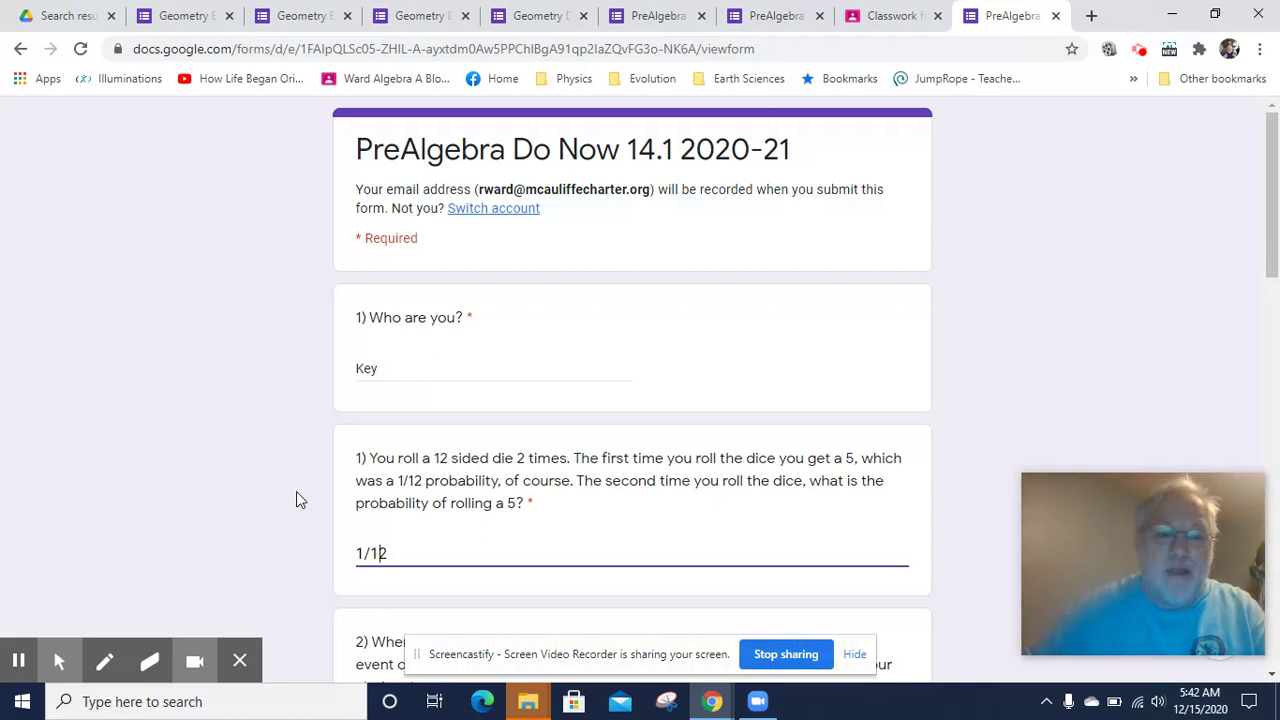
type("P(5")
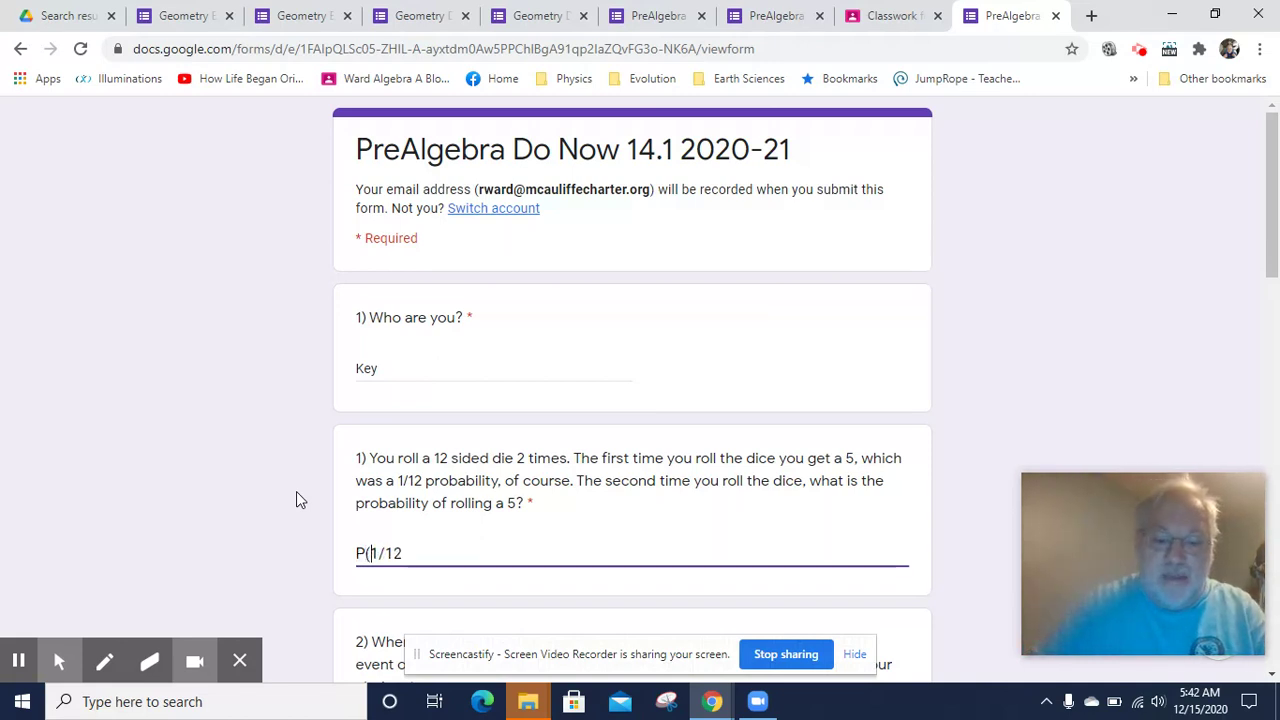
type(" on ")
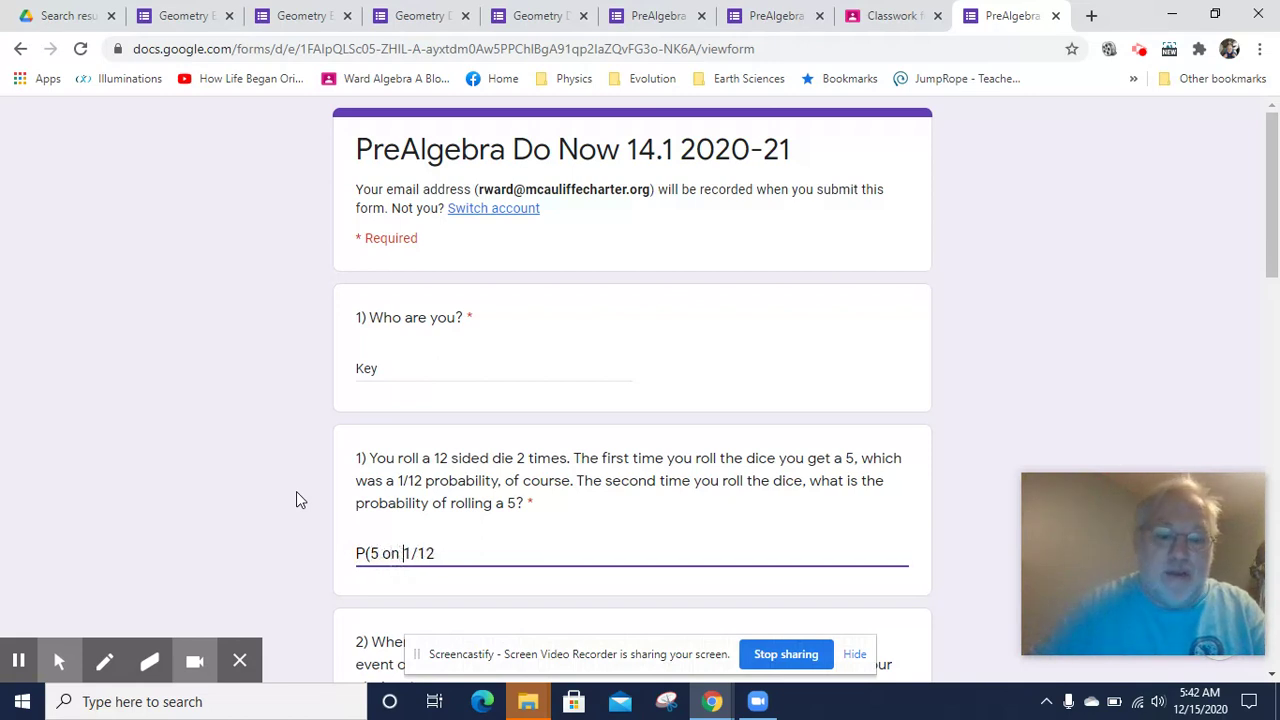
type("d12) ")
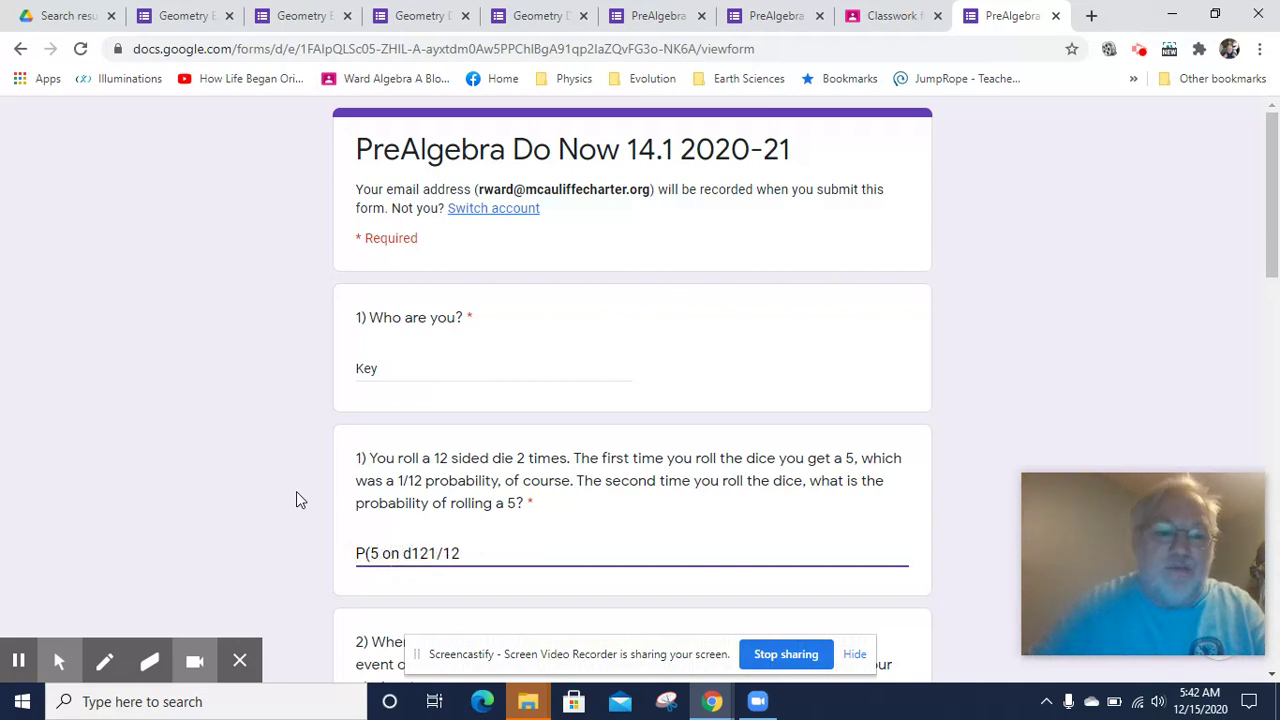
type("=")
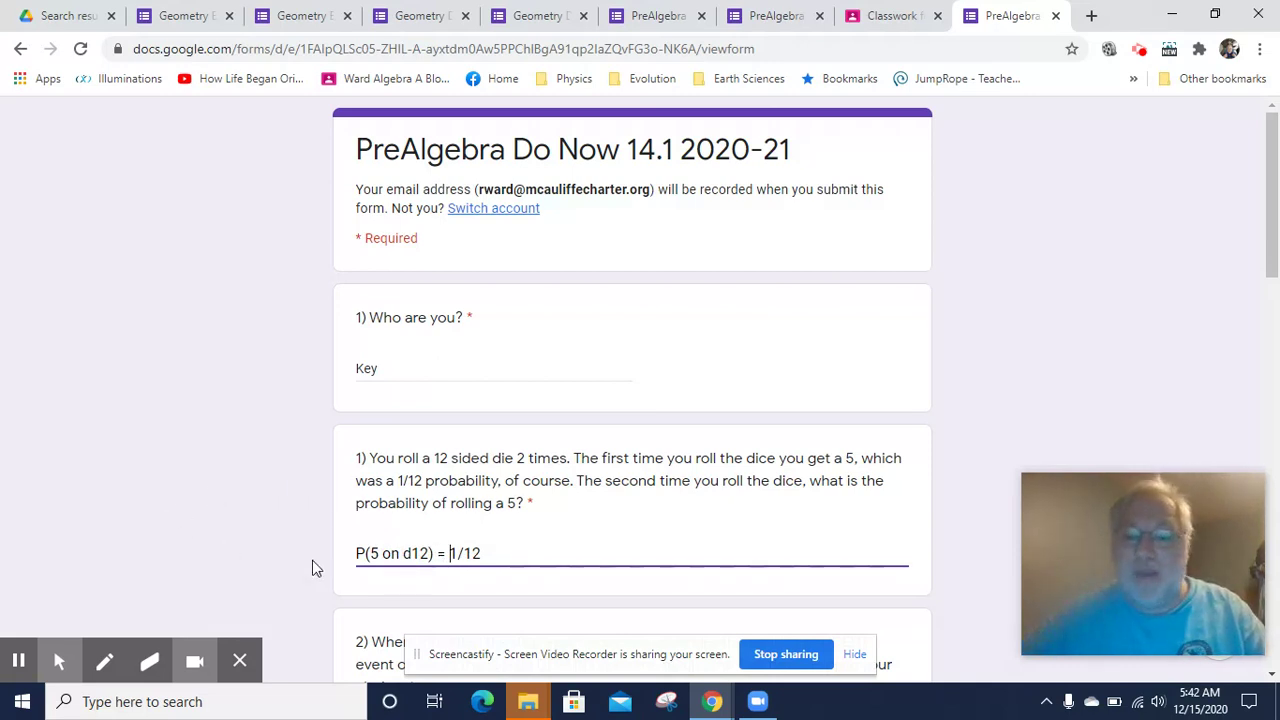
left_click(503, 549)
type("beayuse")
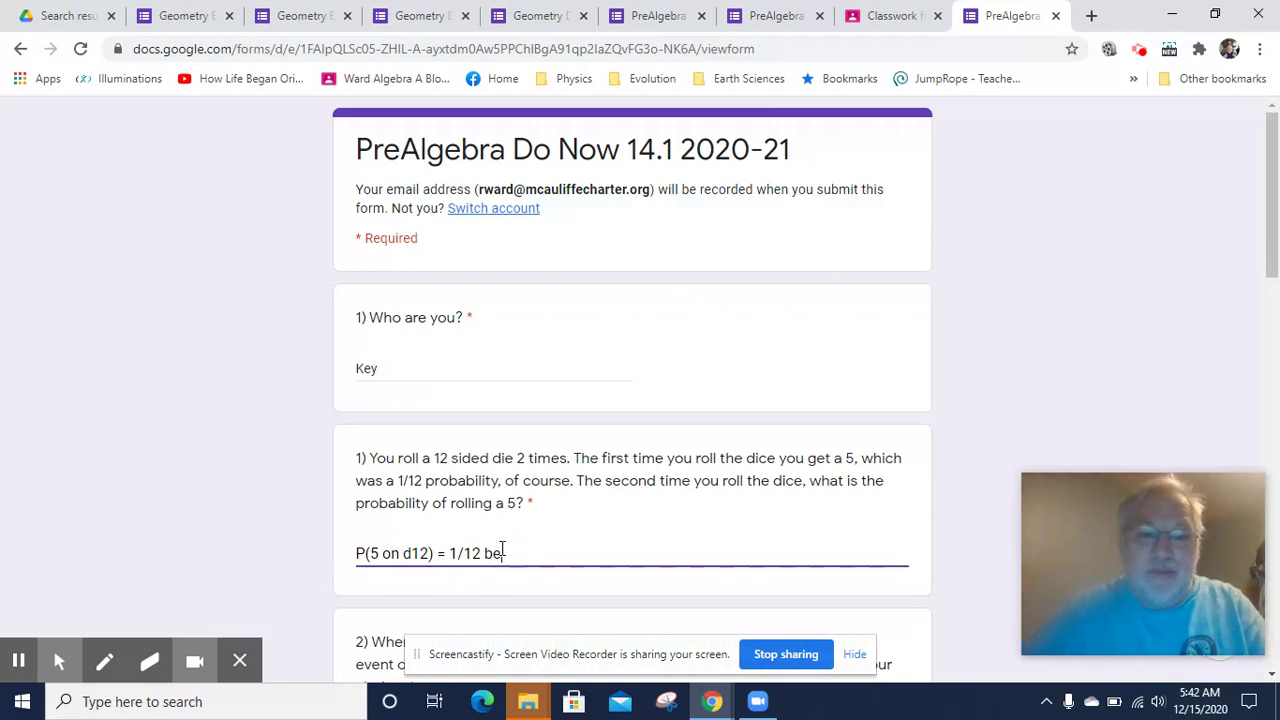
key("BackSpace")
key("BackSpace")
key("BackSpace")
key("BackSpace")
key("BackSpace")
type("cause")
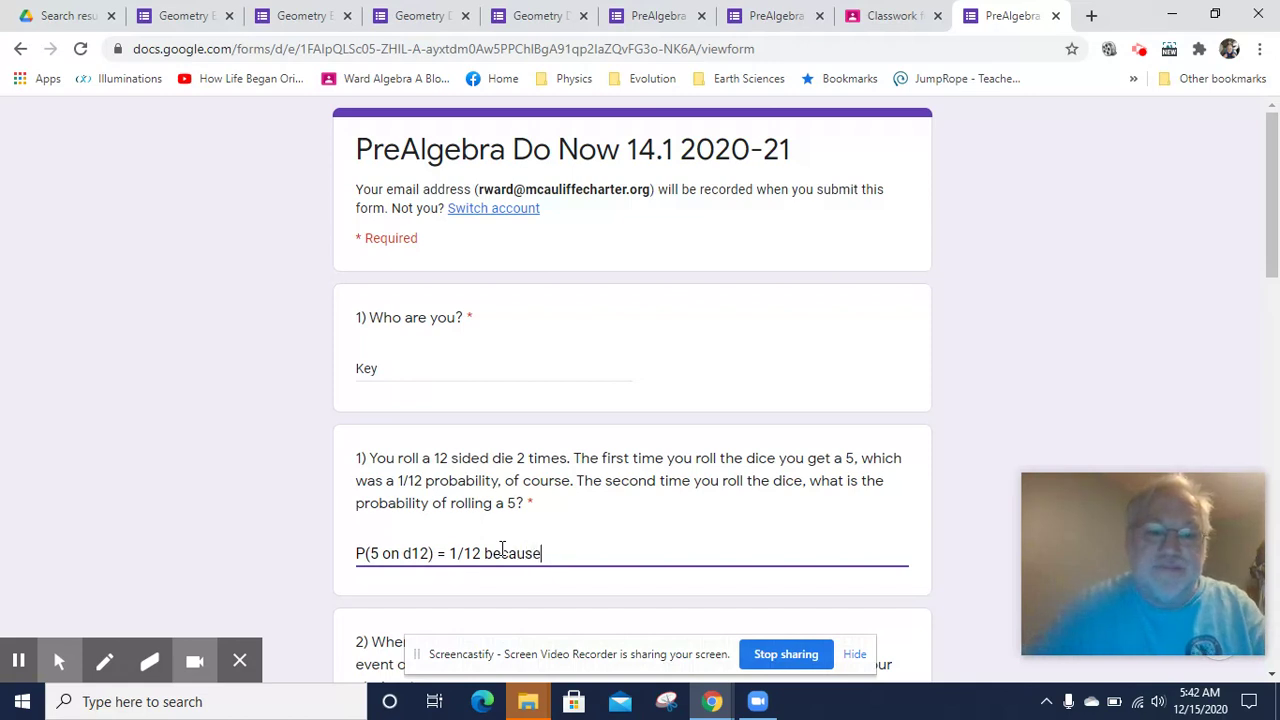
type(" the events are")
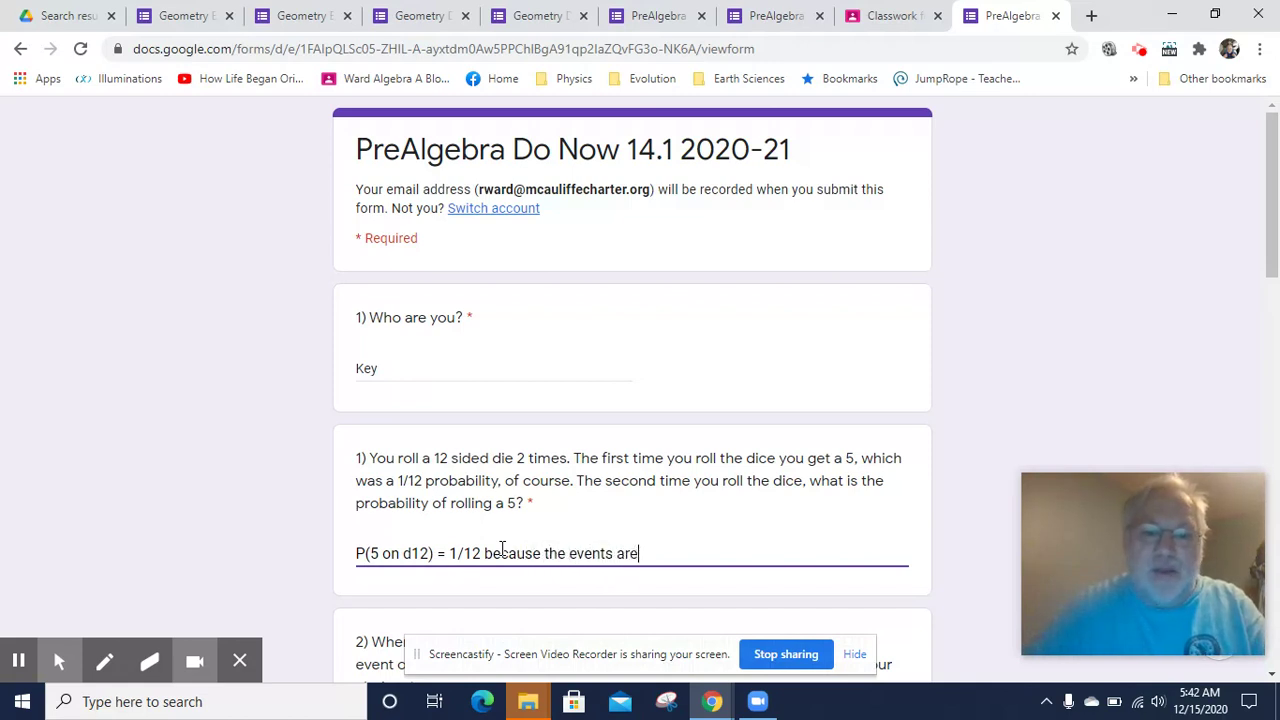
type(" INDEPENDENT")
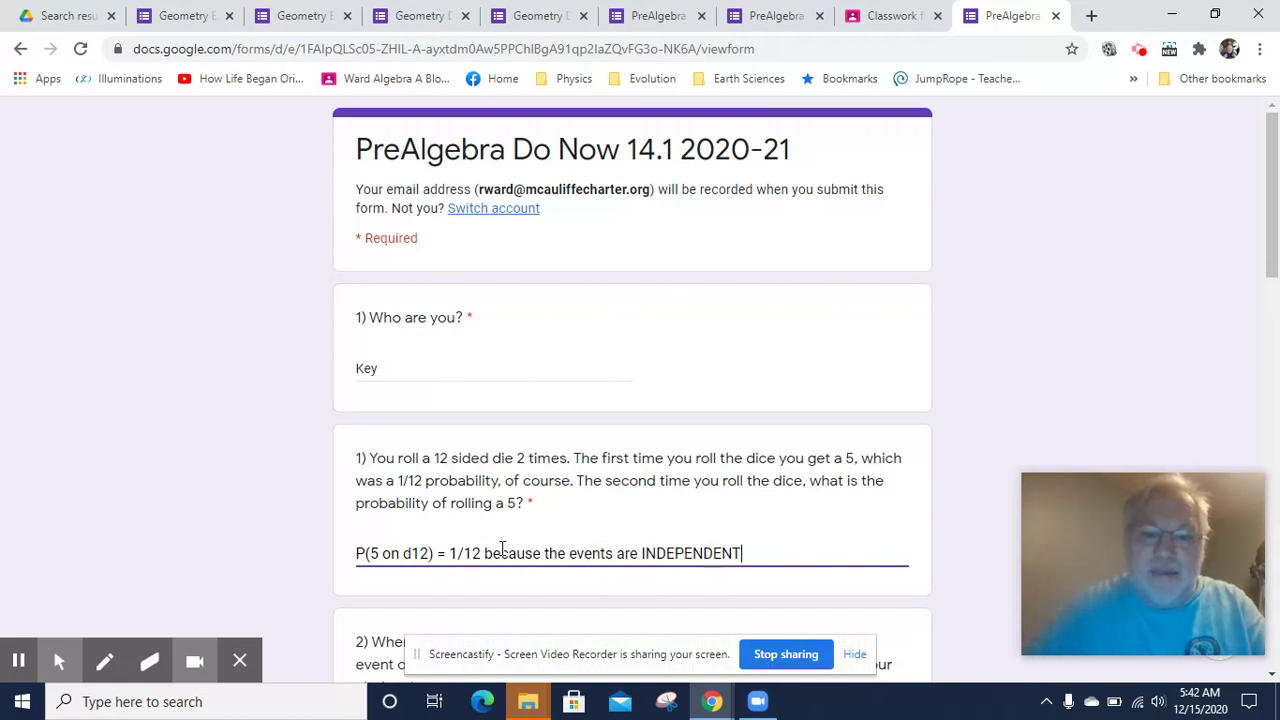
type(".  If I wa")
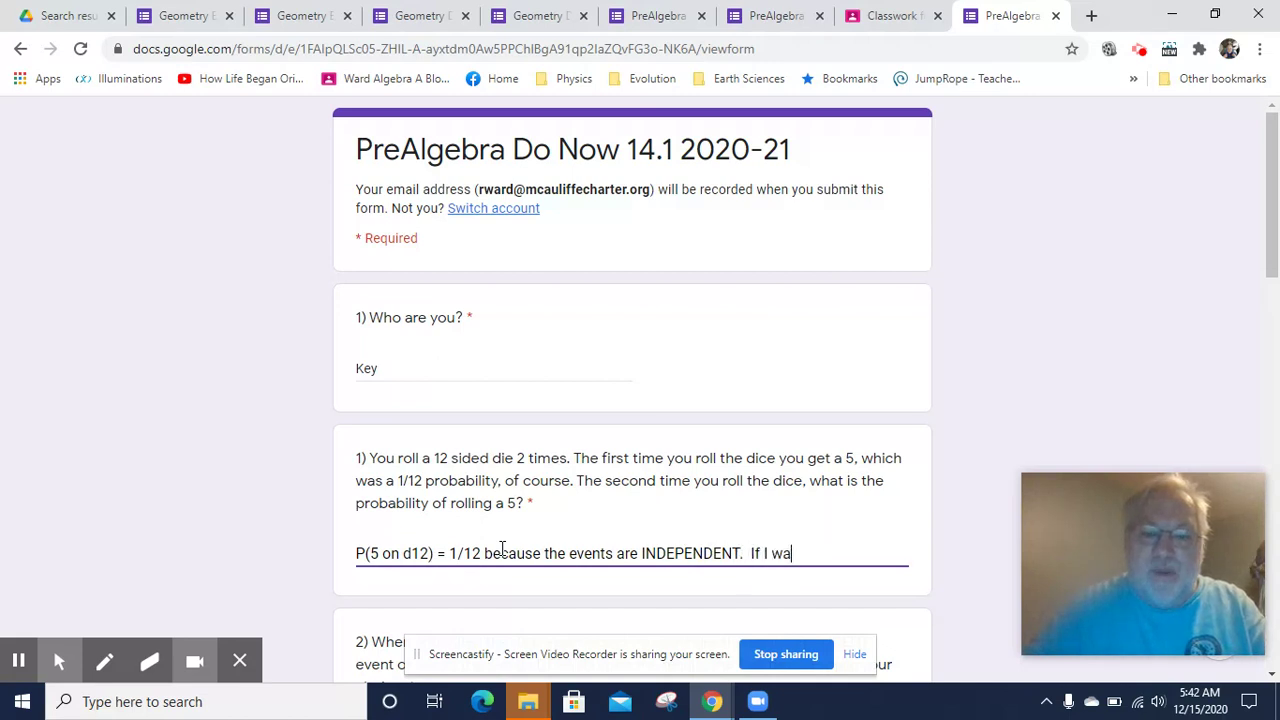
type("nted two 5s in a ro")
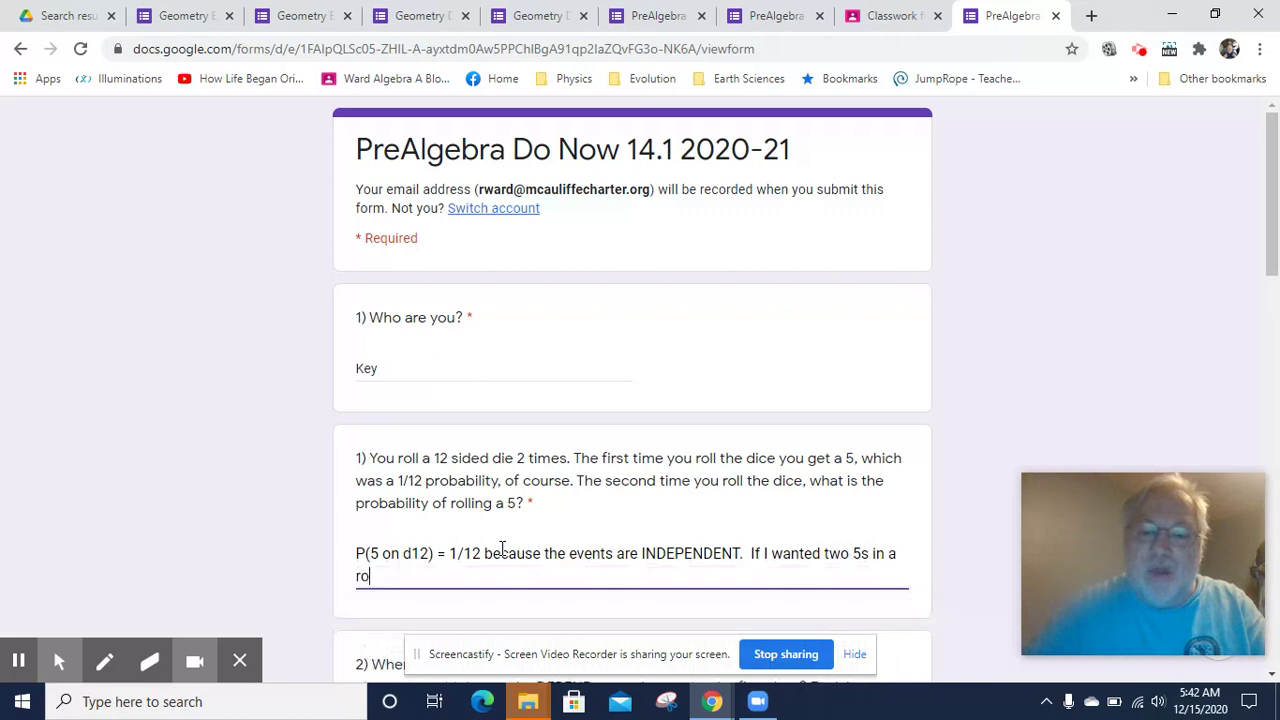
type("w, then that")
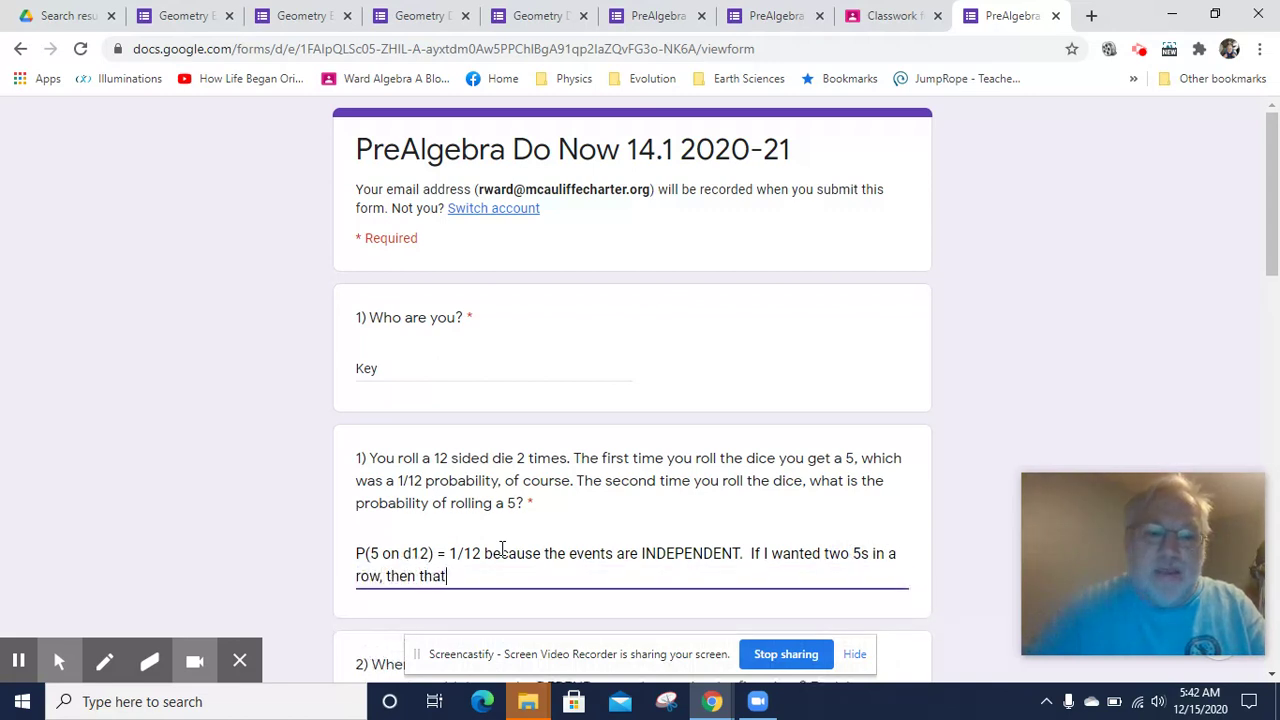
type("'s a compou")
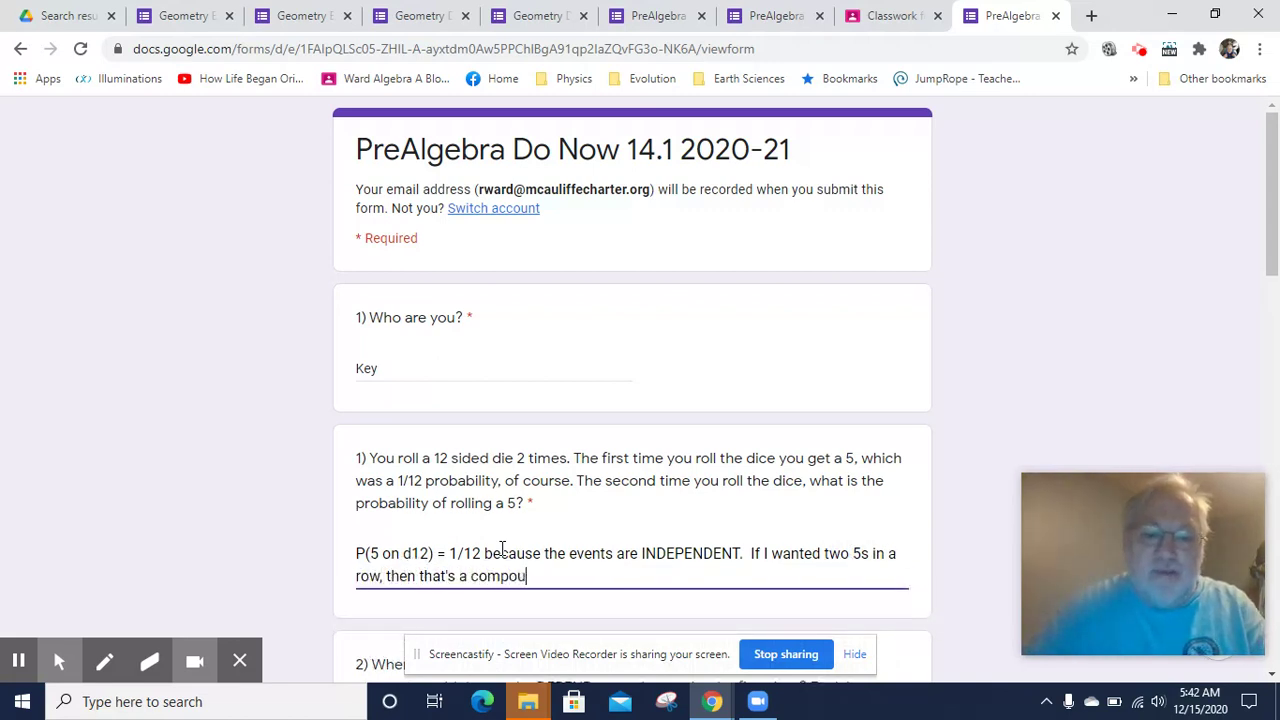
type("nd probabik")
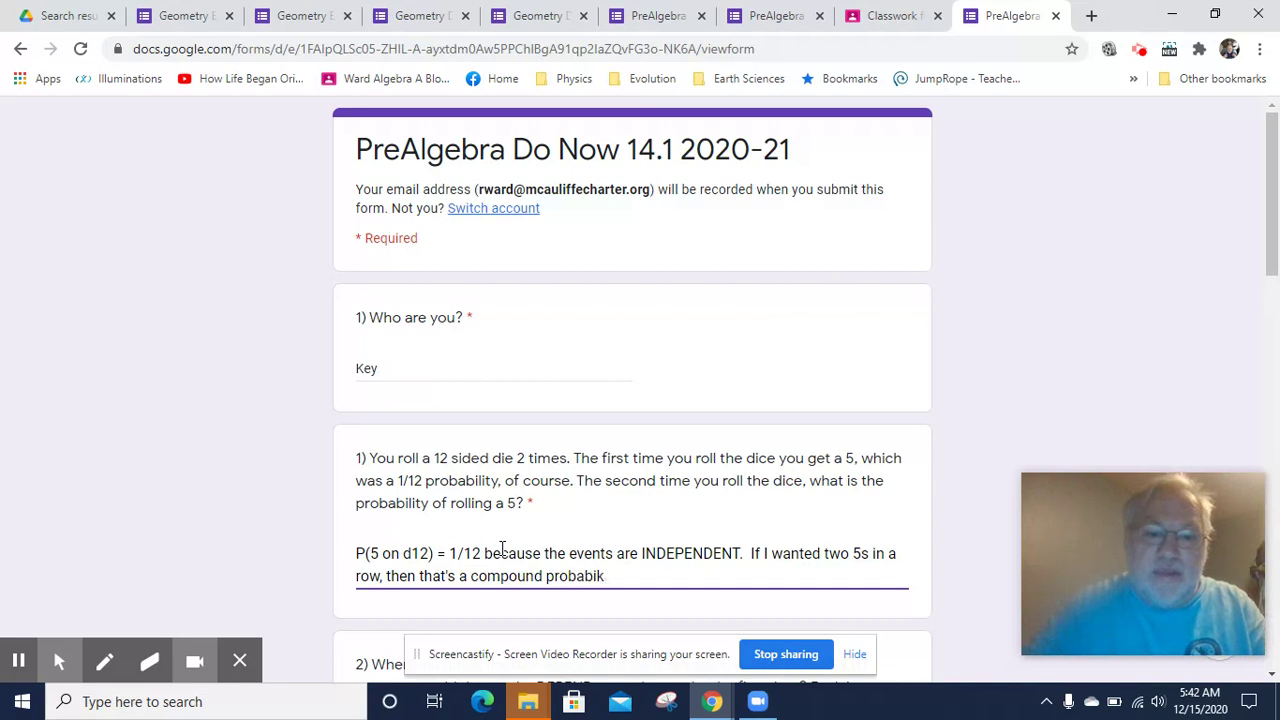
Step: Add the compound probability P(5 then 5, on D12) = 1/12 * 1/12 = 1/144
key("BackSpace")
type("lity, and ")
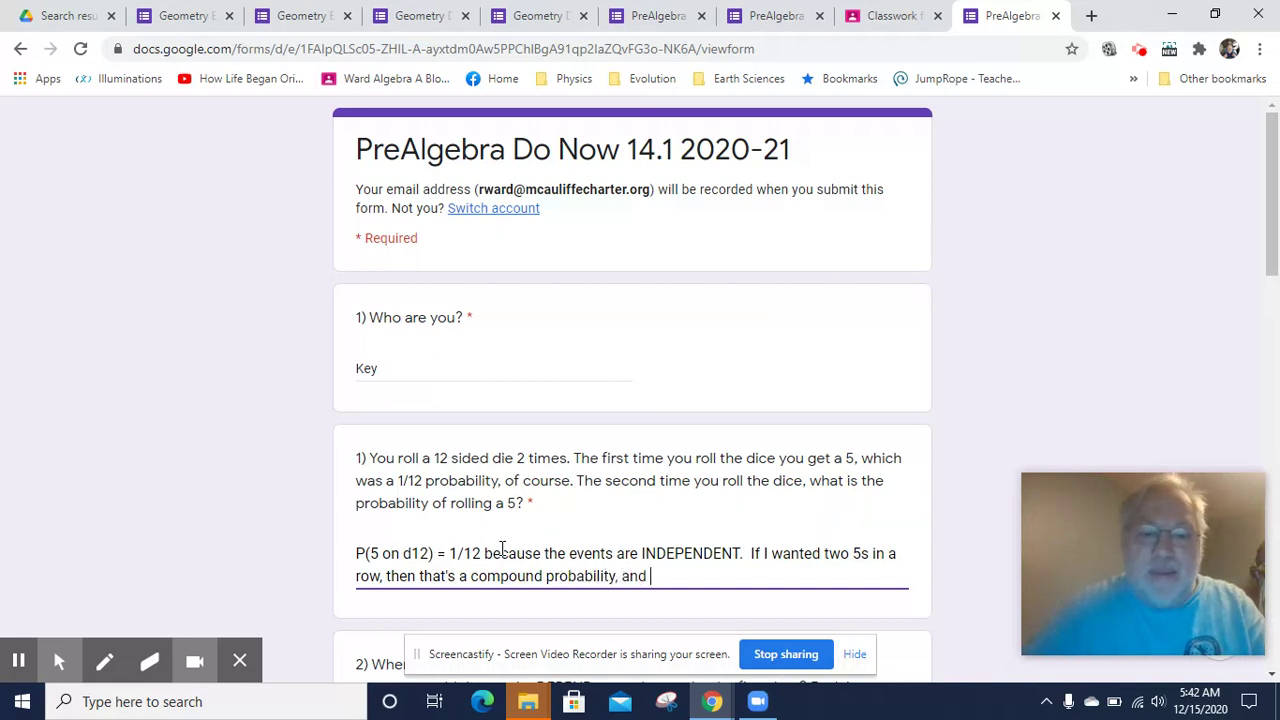
type("the p")
key("BackSpace")
type("P")
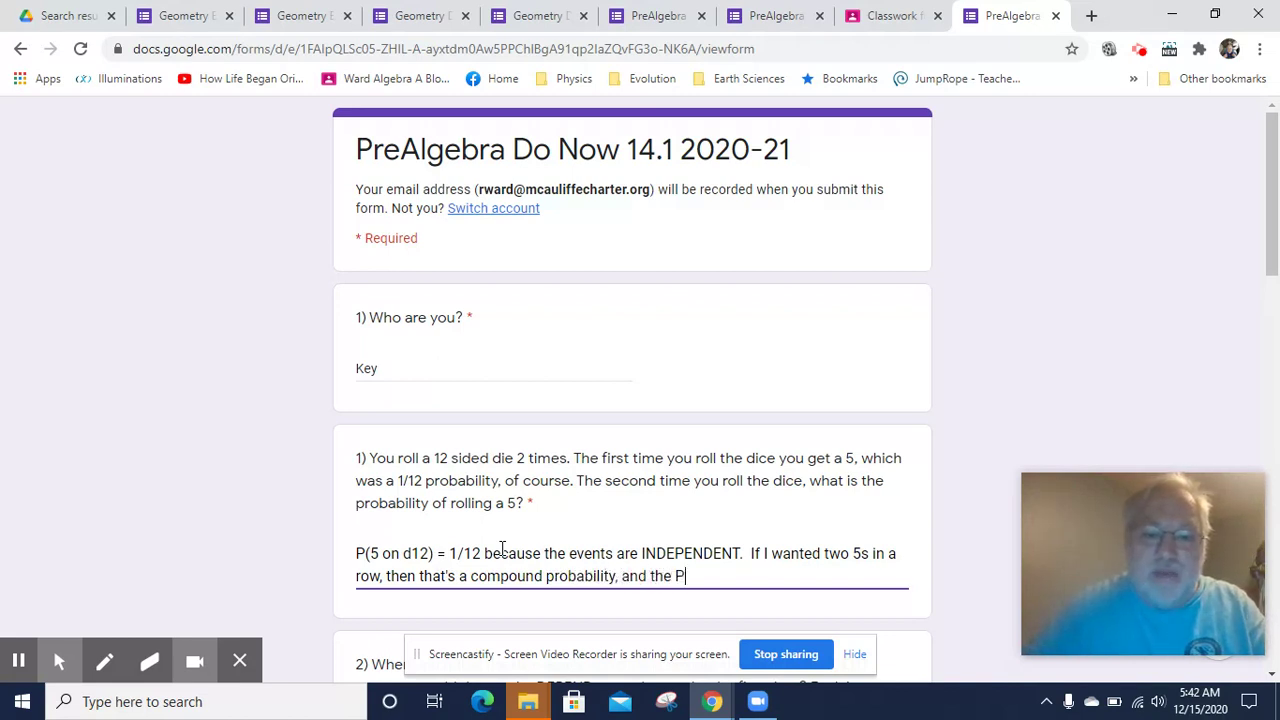
type("(5 ")
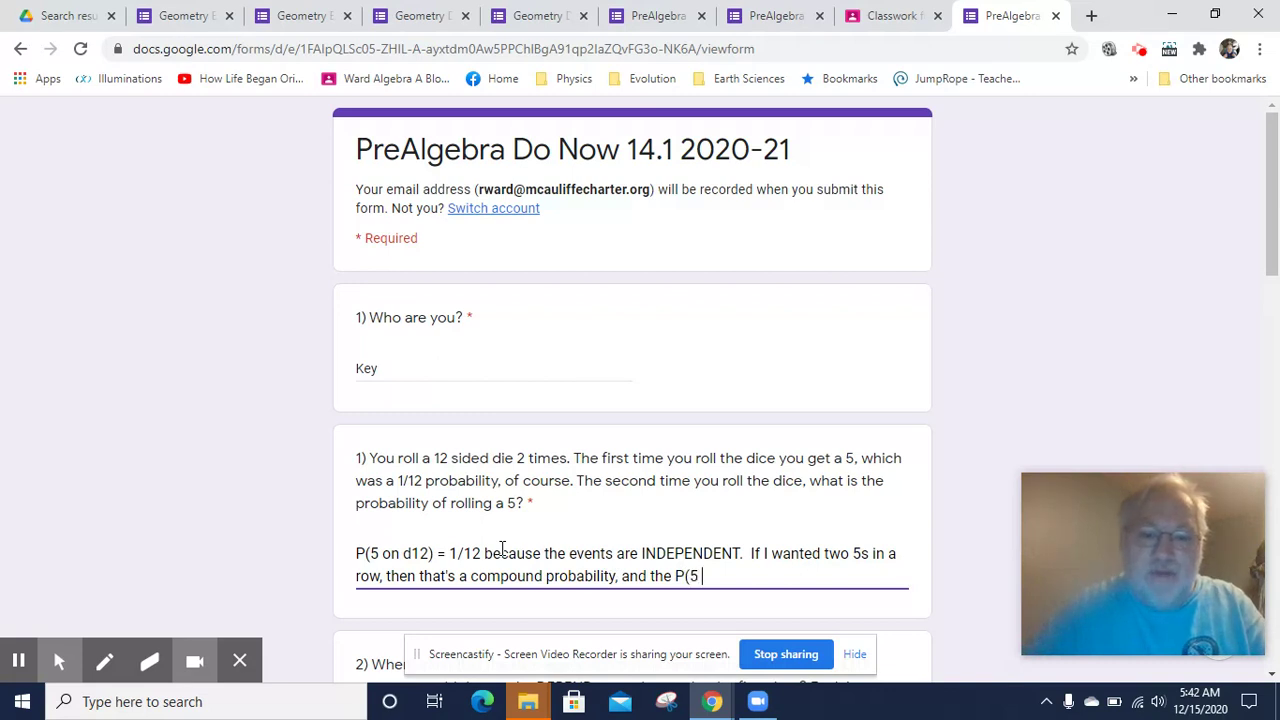
type("then 5, on ")
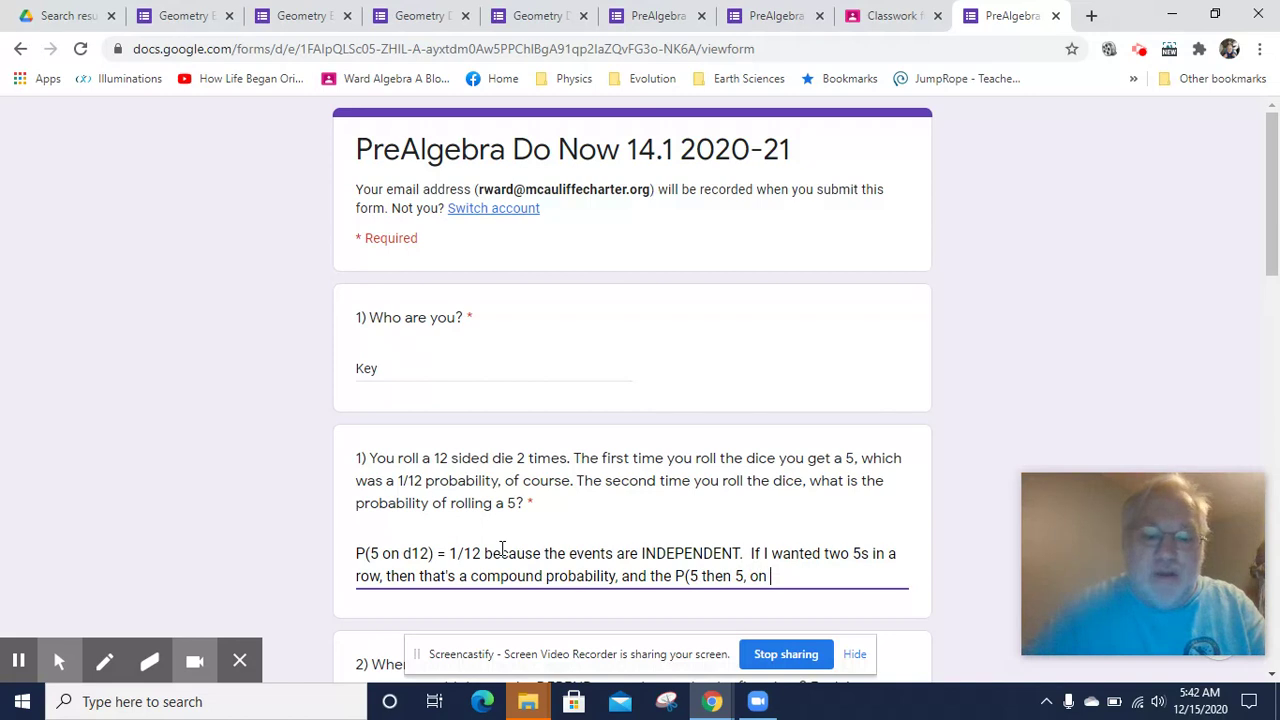
type("D12_)")
key("BackSpace")
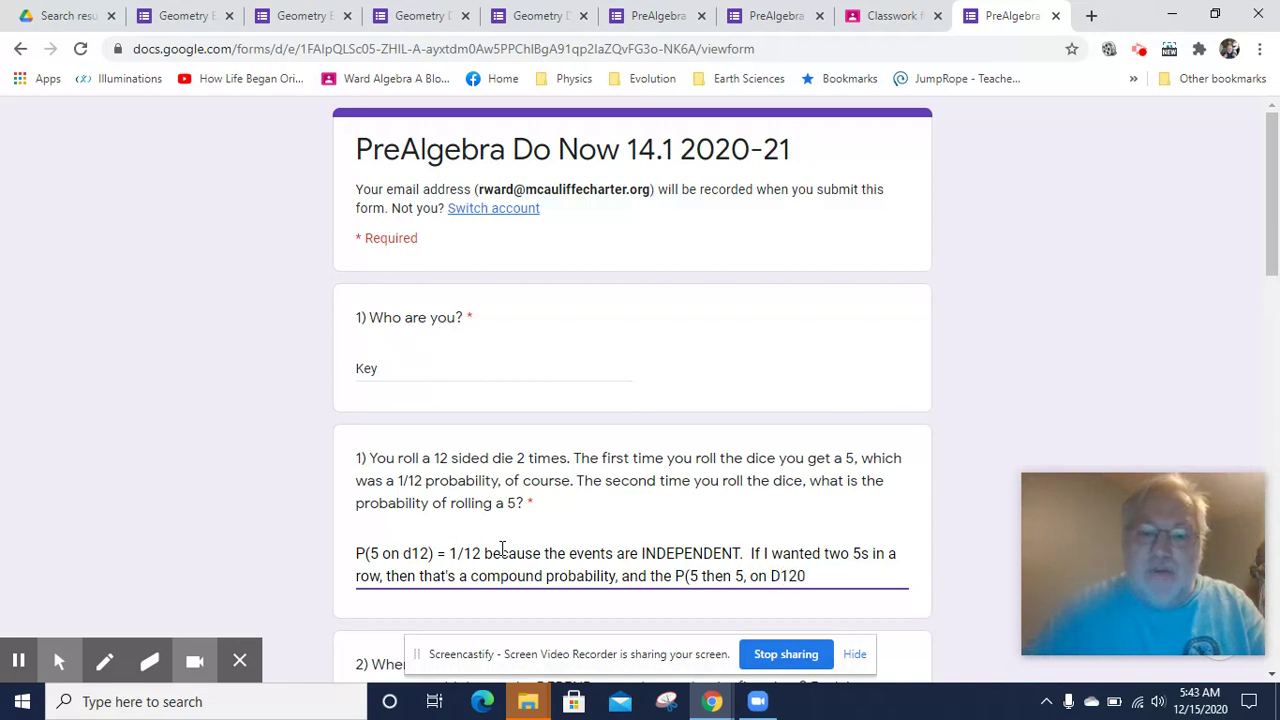
type("_)")
key("BackSpace")
key("BackSpace")
type(")")
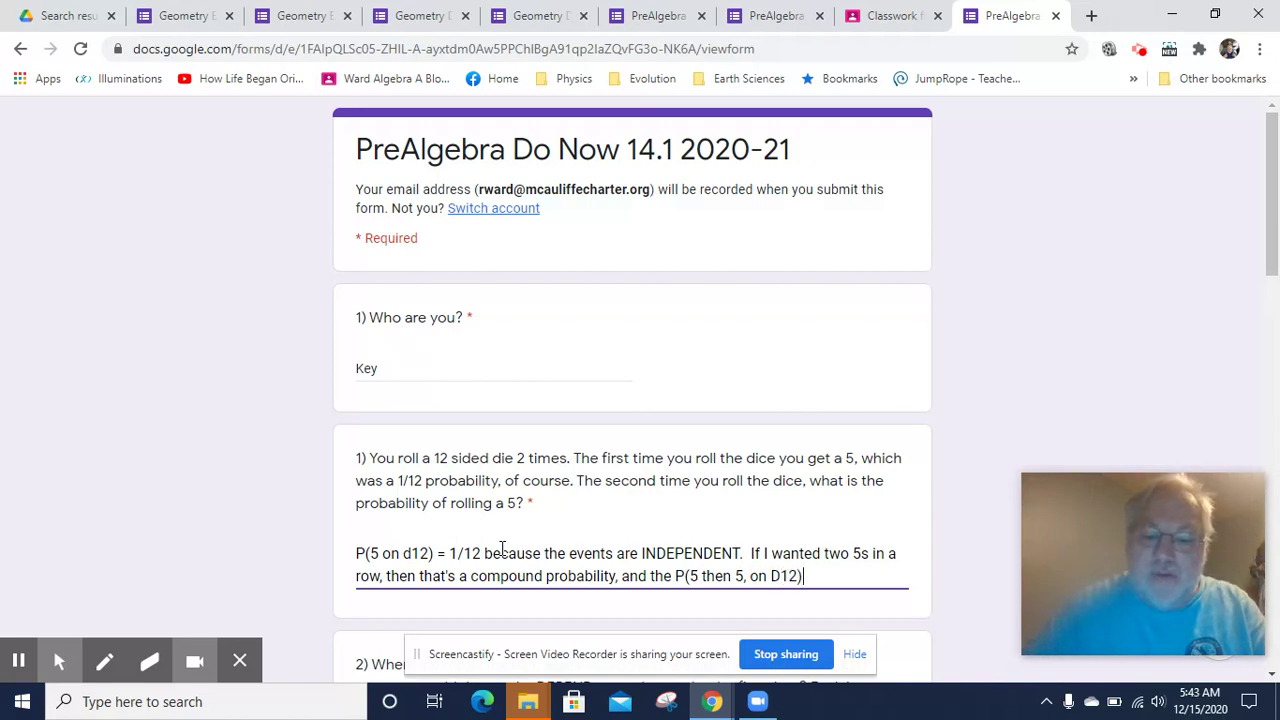
type(" = 1/12")
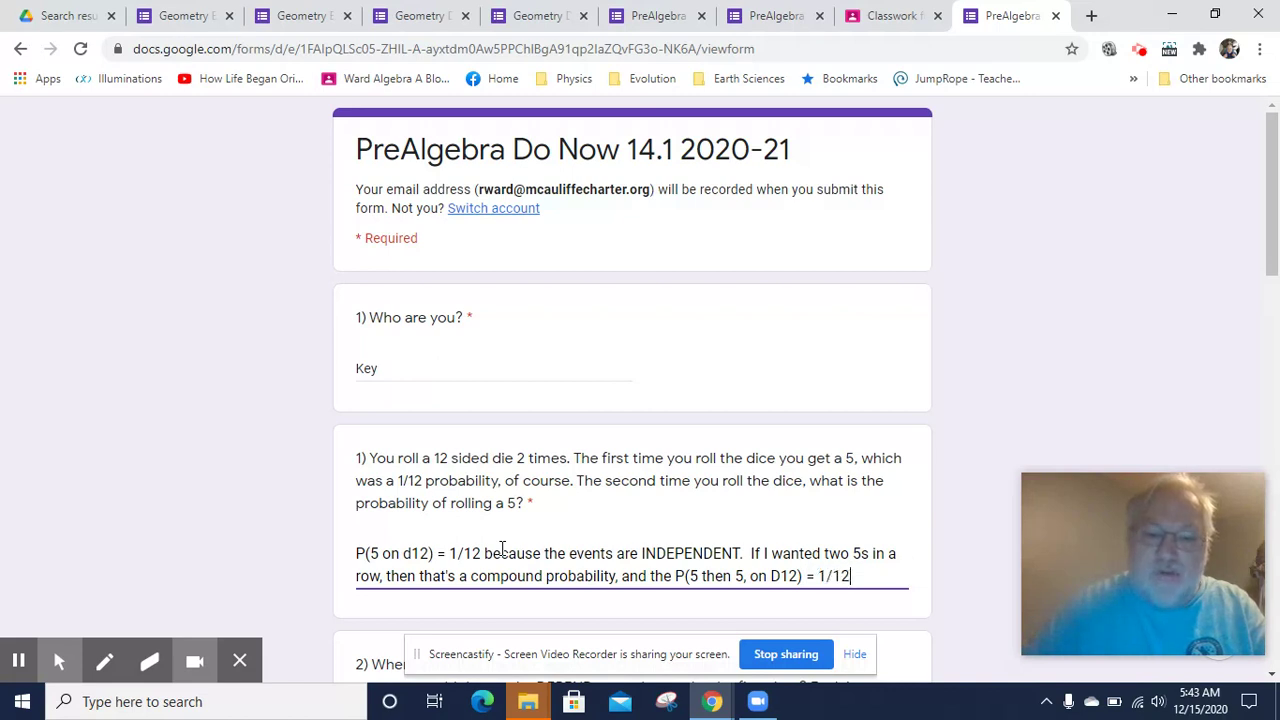
type(" * ")
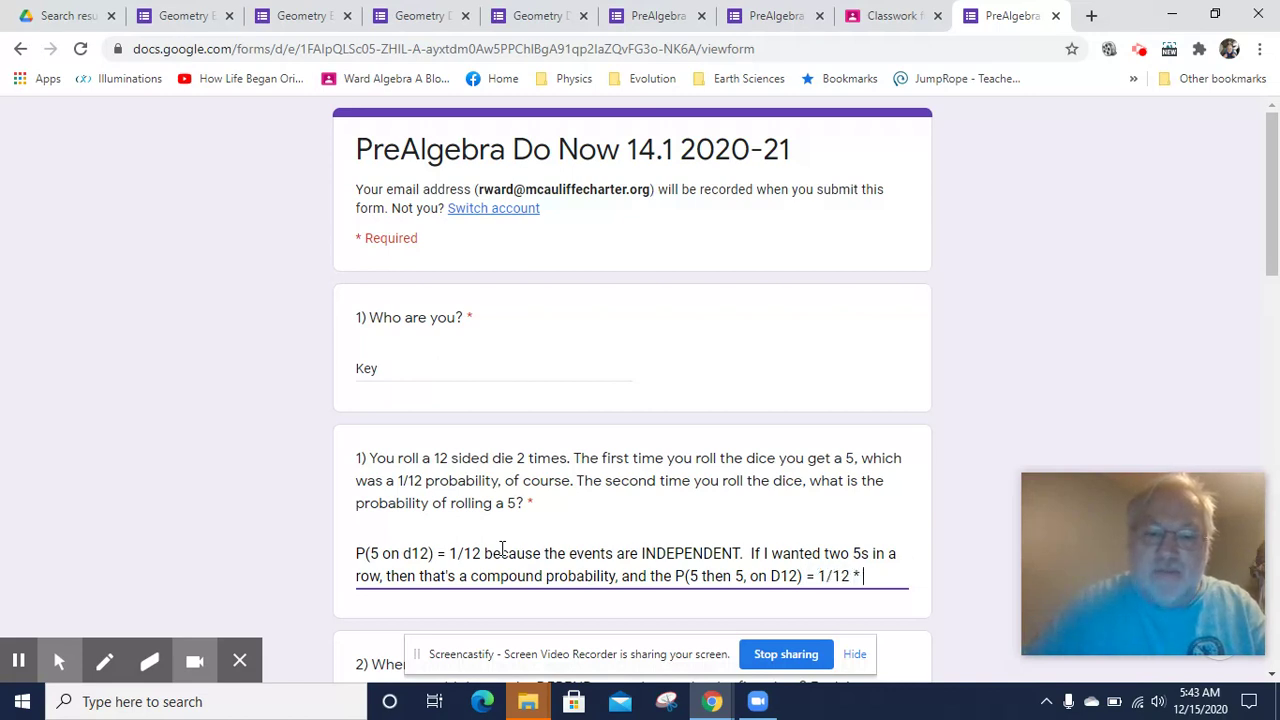
type("1/12 = 1/")
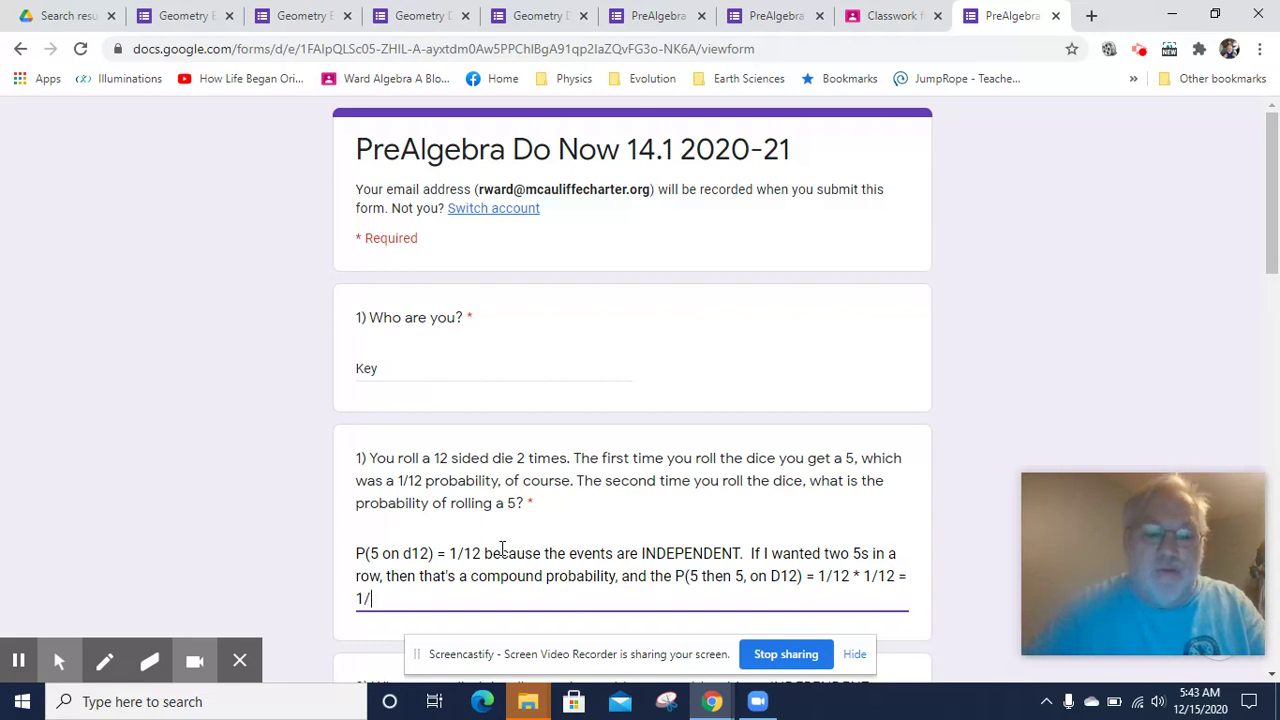
type("144")
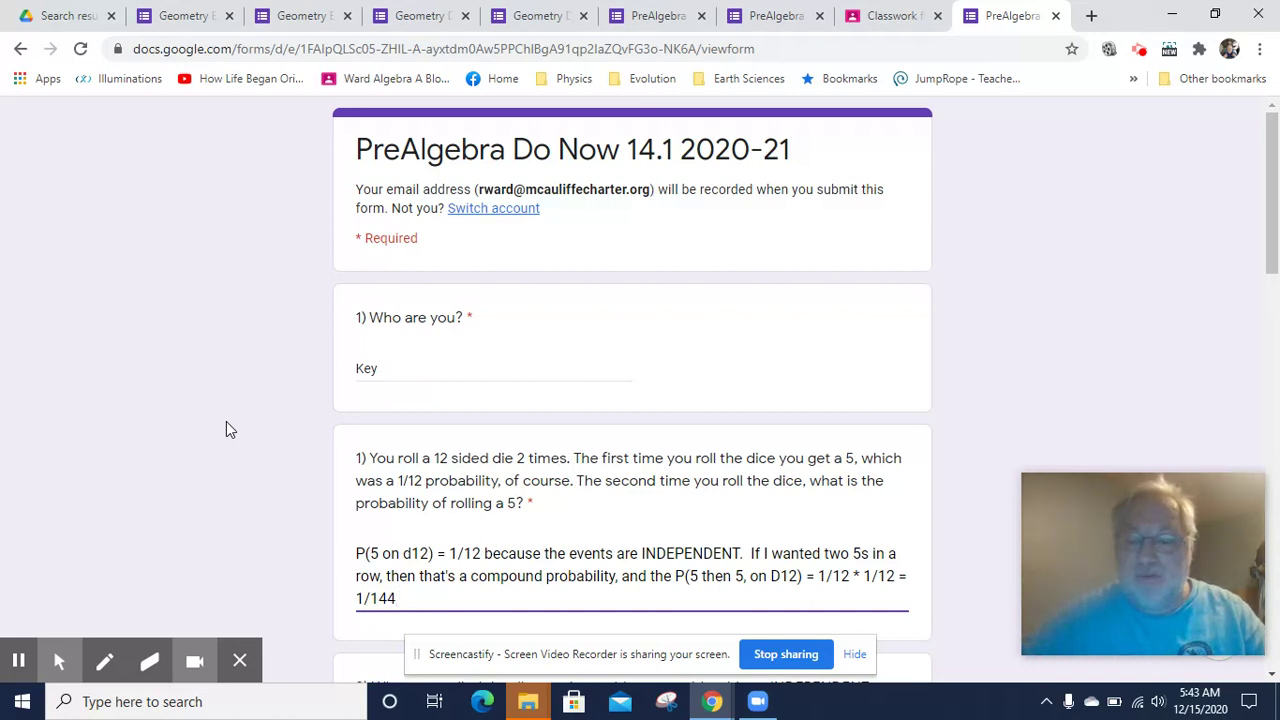
left_click(201, 428)
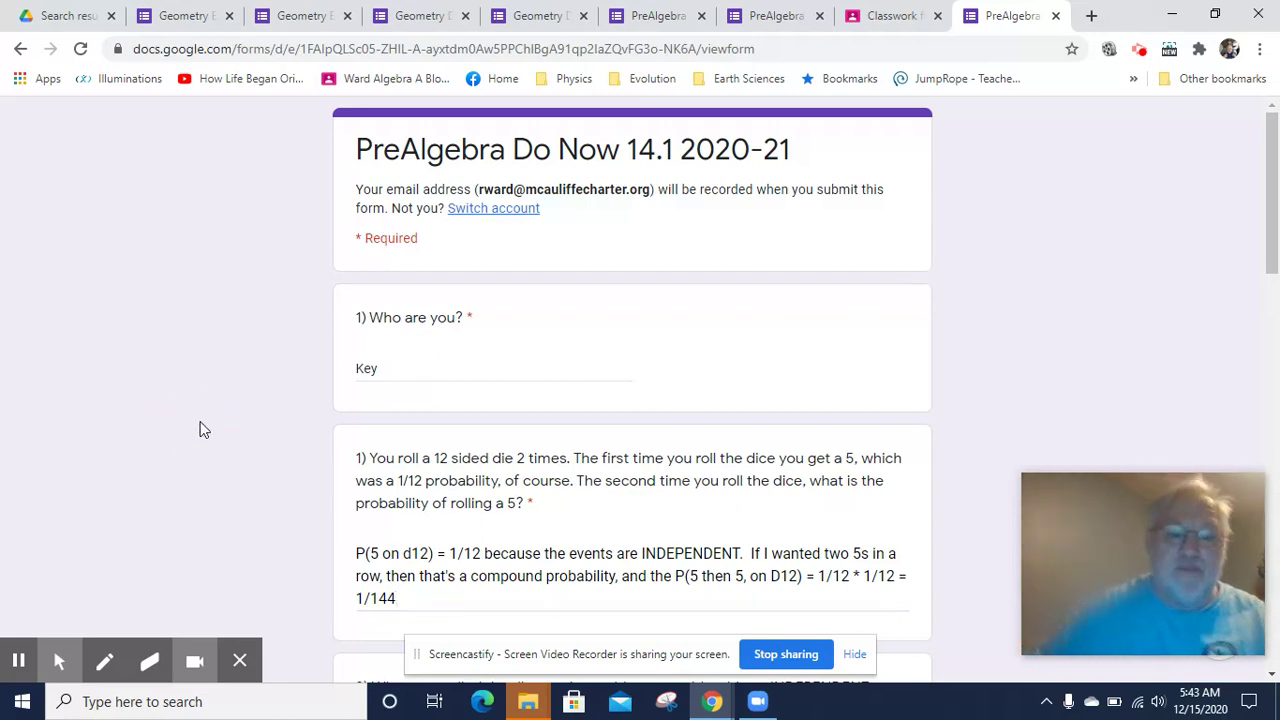
Step: Answer question 2 with 'INDEPENDENT because they do not effect each other.'
scroll(200, 430, "down", 1)
scroll(201, 428, "down", 3)
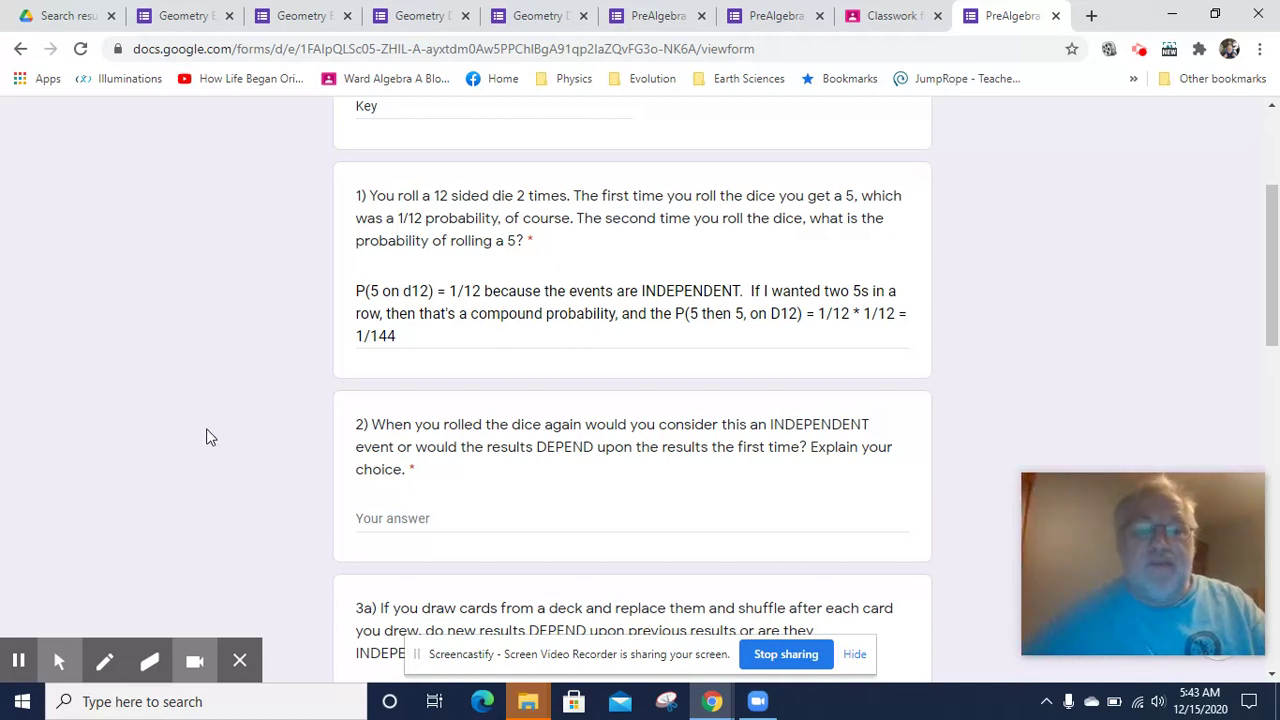
left_click(460, 518)
type("I")
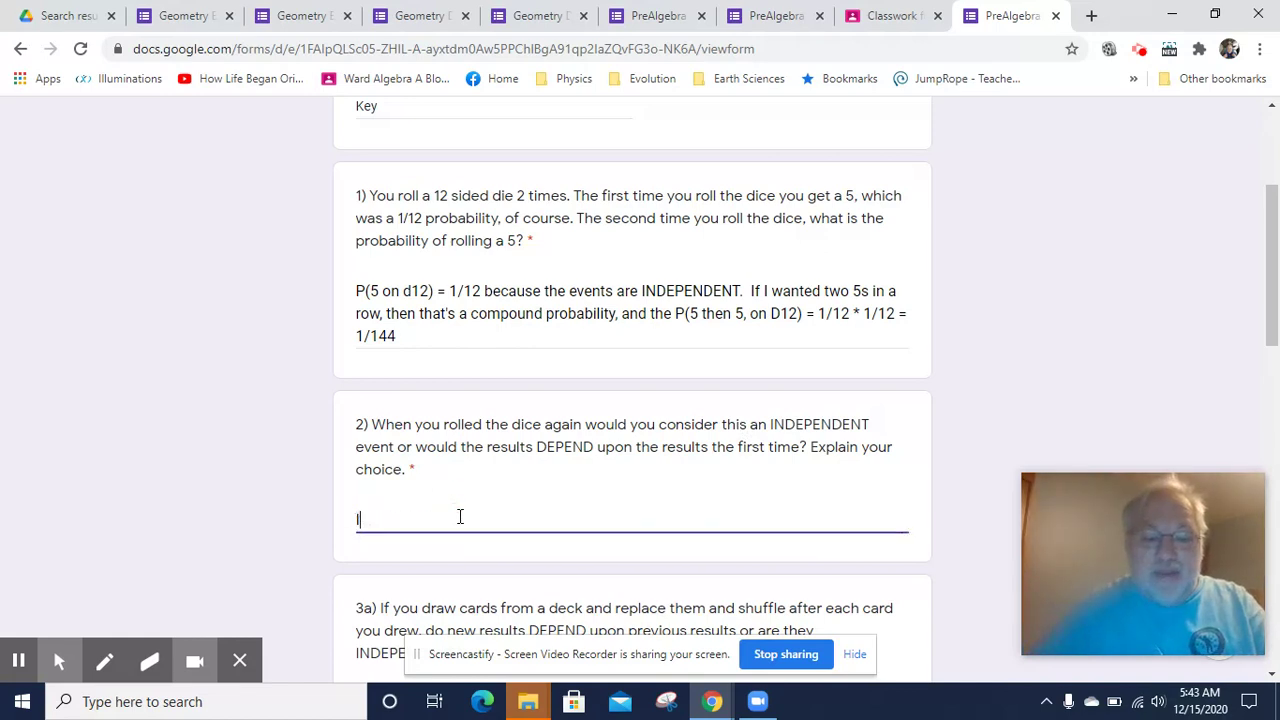
type("NDEPE")
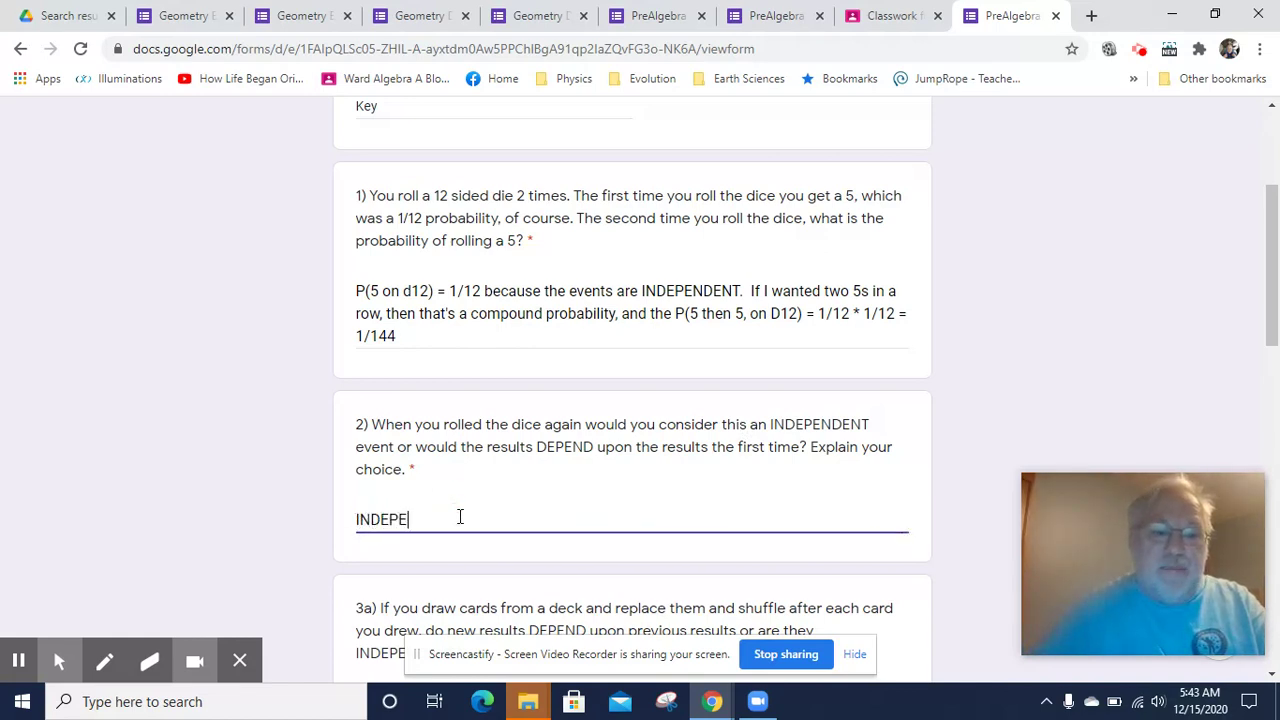
type("NDENT")
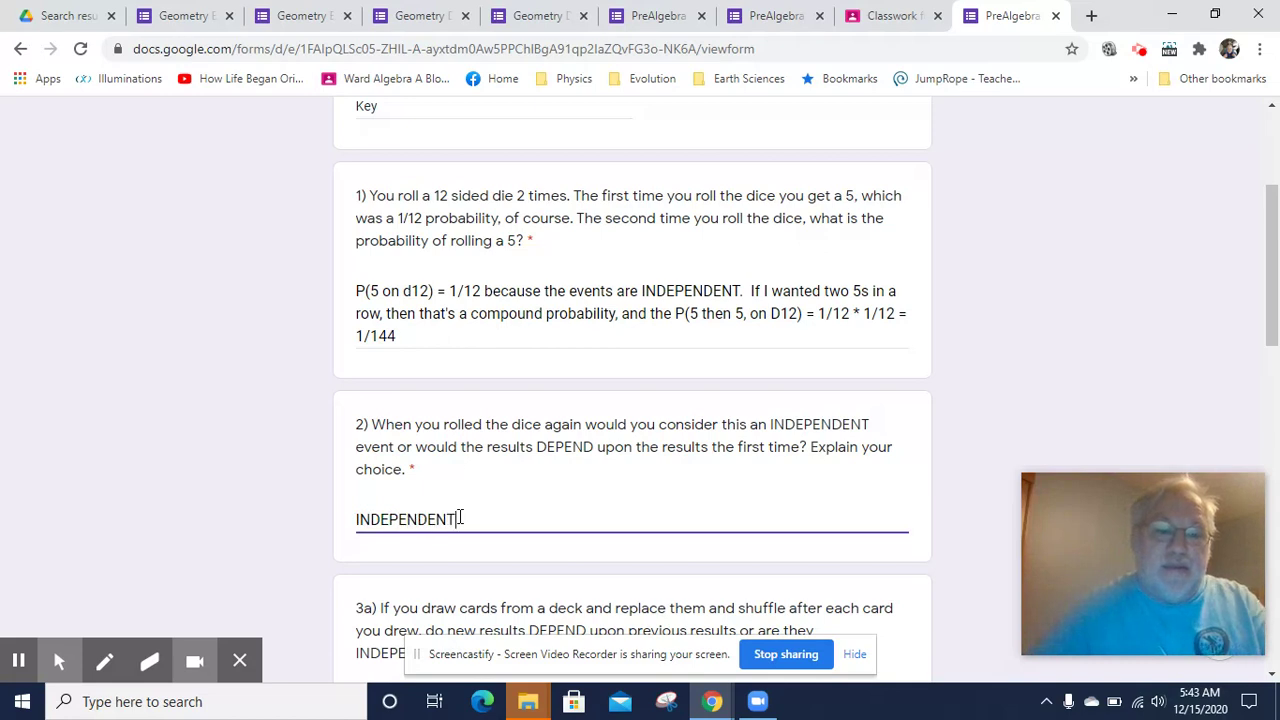
type(" because they")
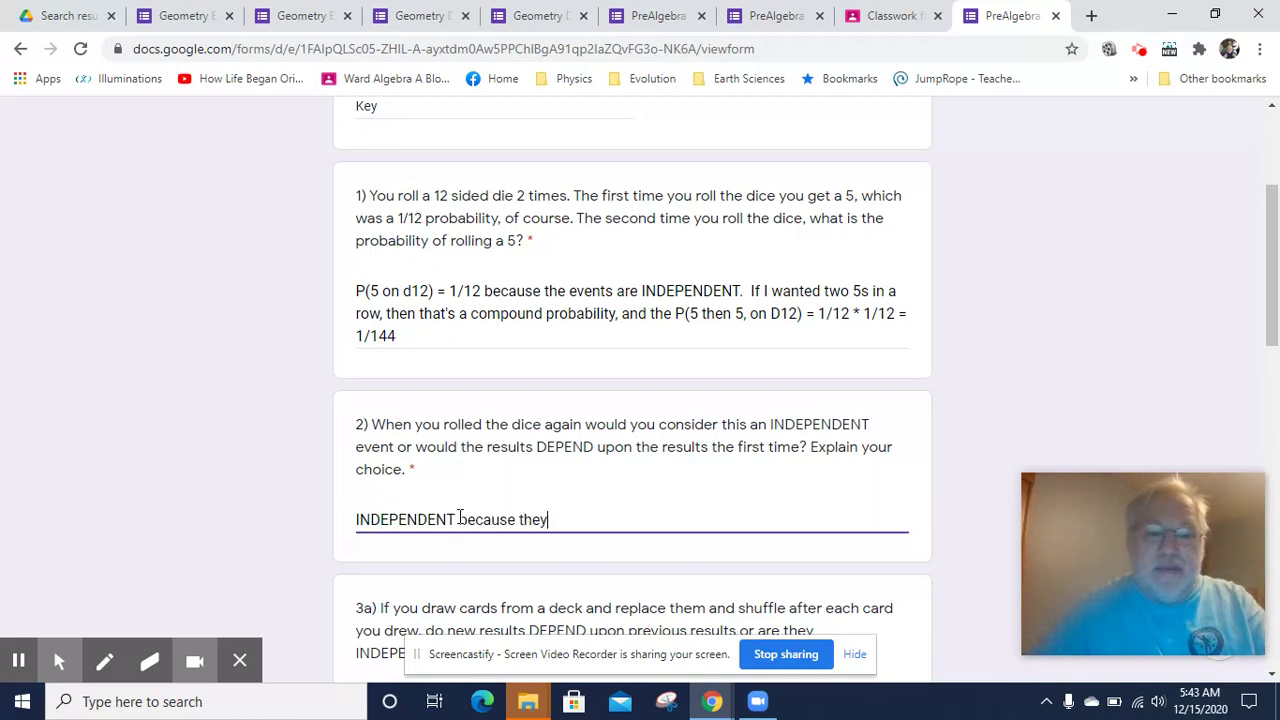
type(" do not e")
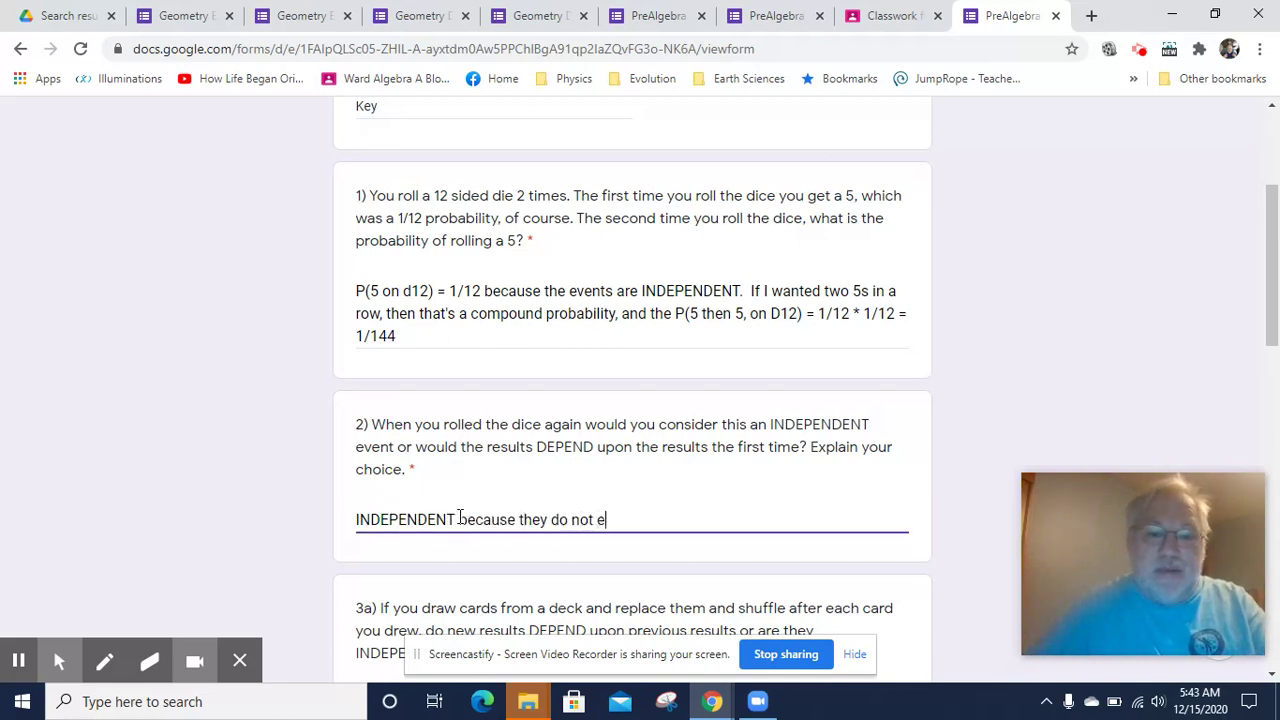
type("ffect each other.")
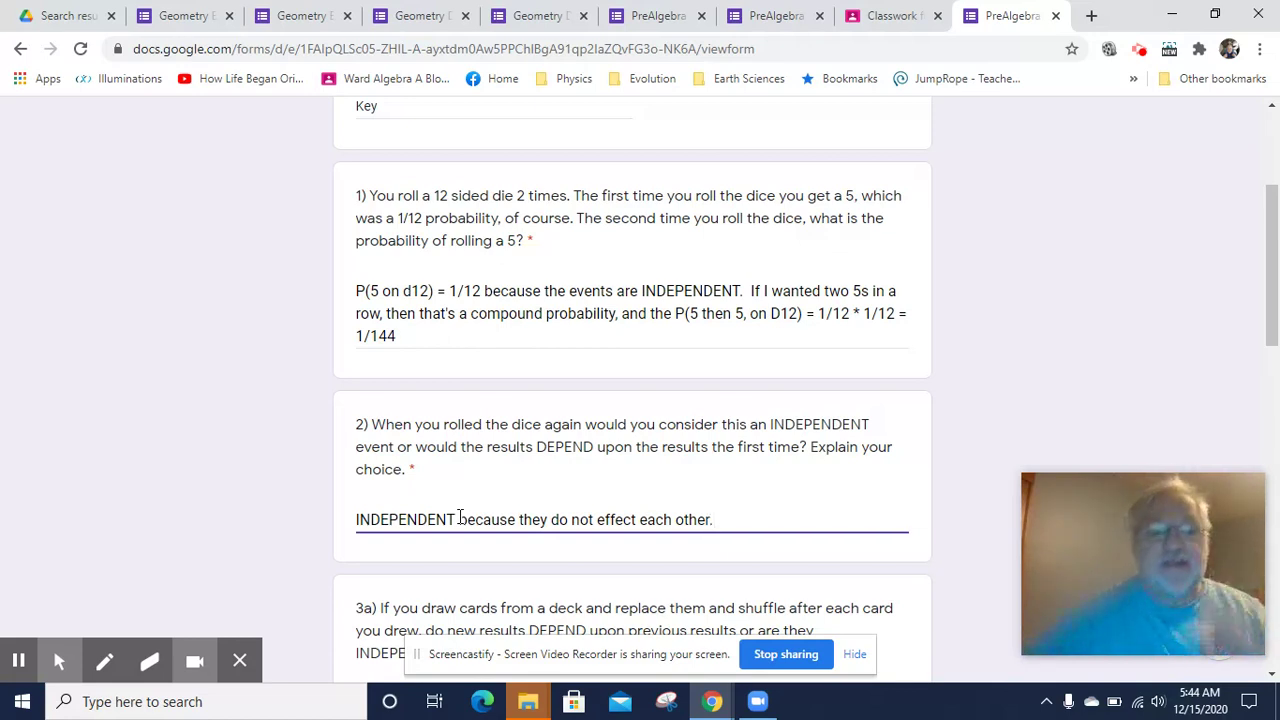
left_click(206, 526)
Step: Enter 'INDEPENDENT' for question 3a on drawing cards with replacement
scroll(205, 527, "down", 2)
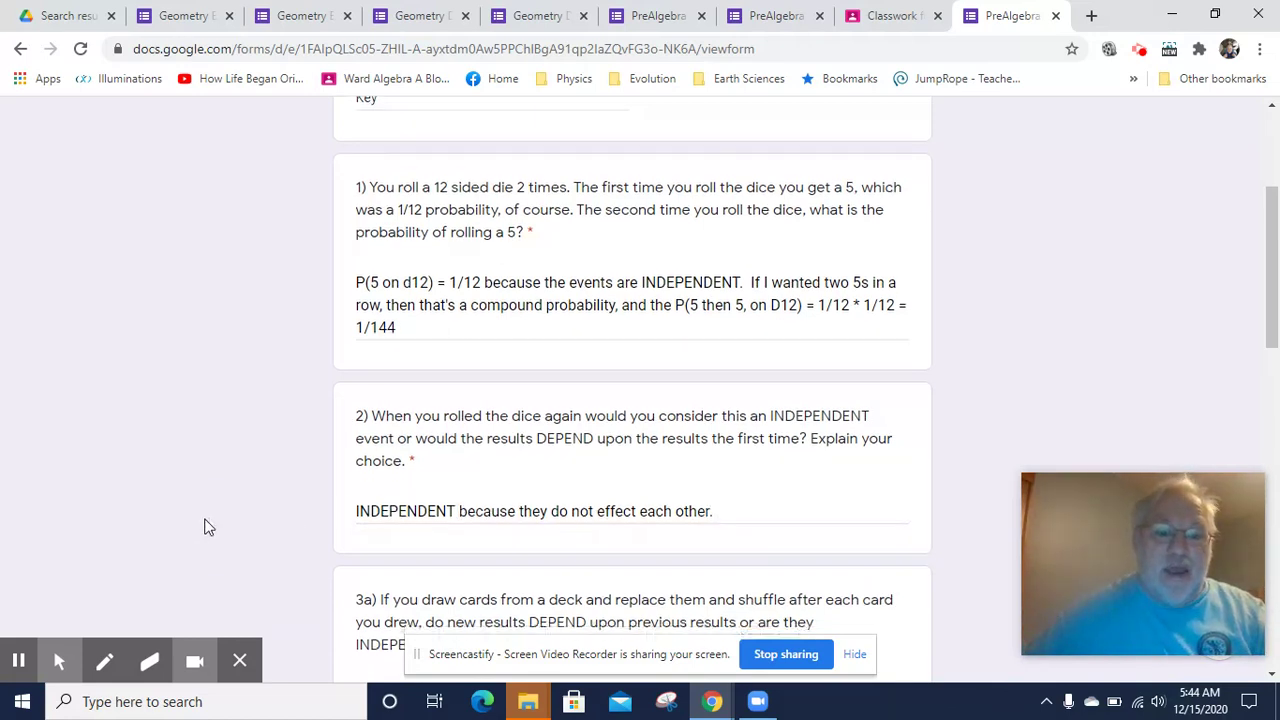
scroll(206, 527, "down", 3)
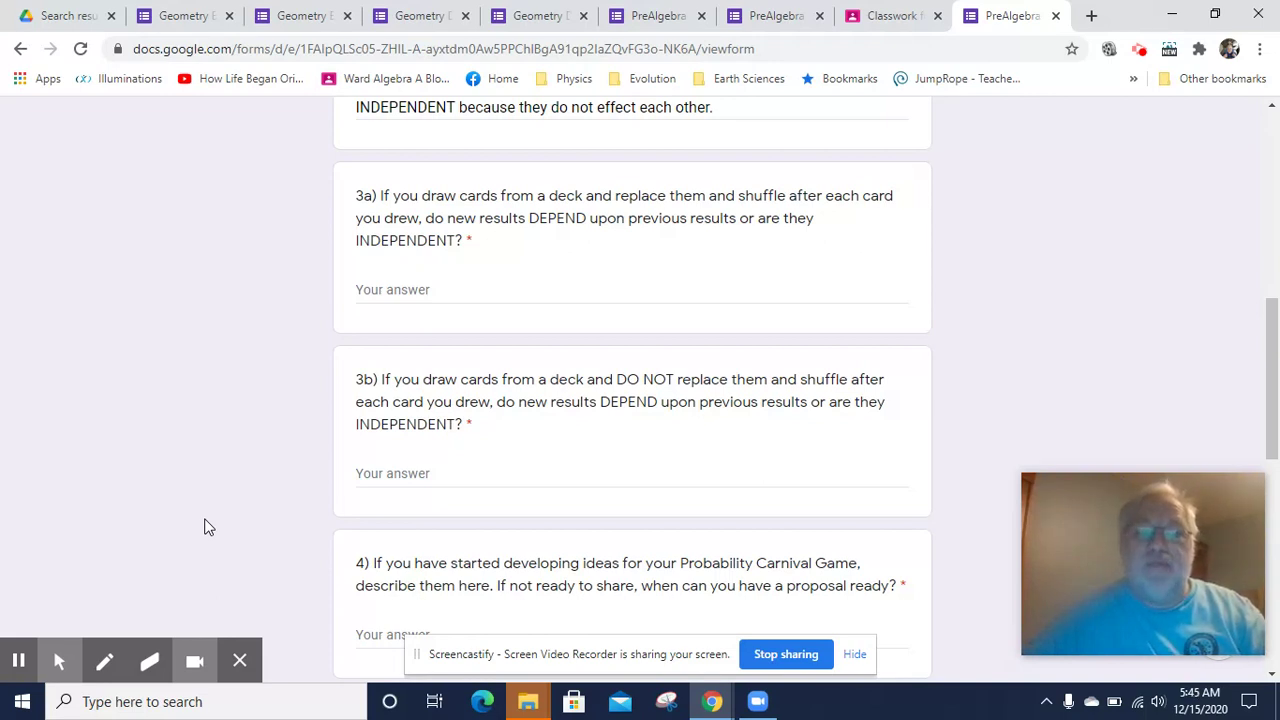
left_click(474, 287)
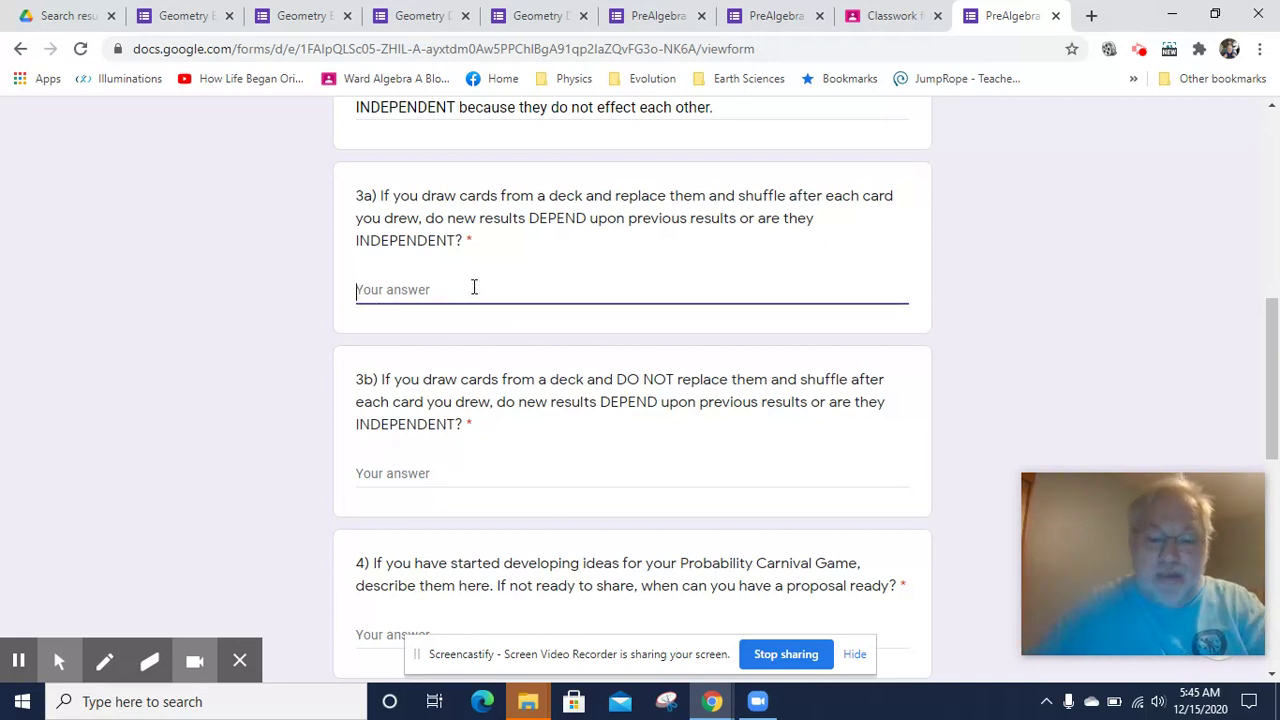
type("INDE")
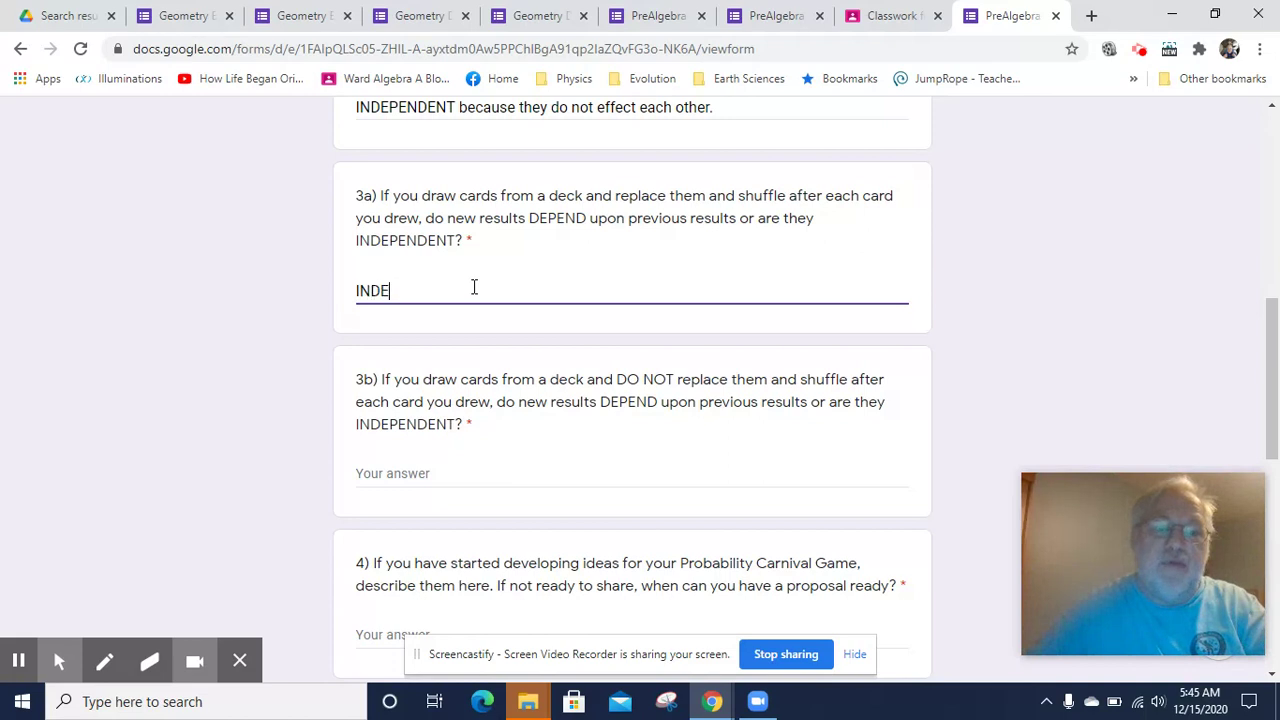
type("P")
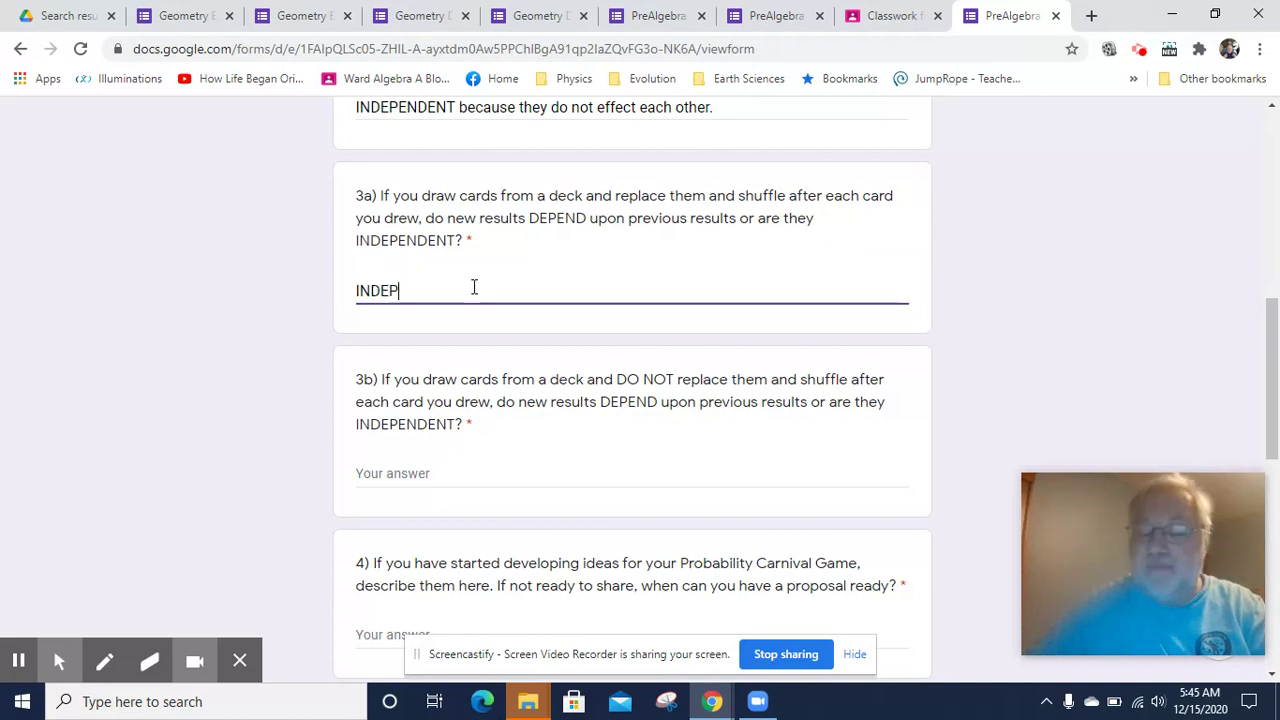
type("ENDENT")
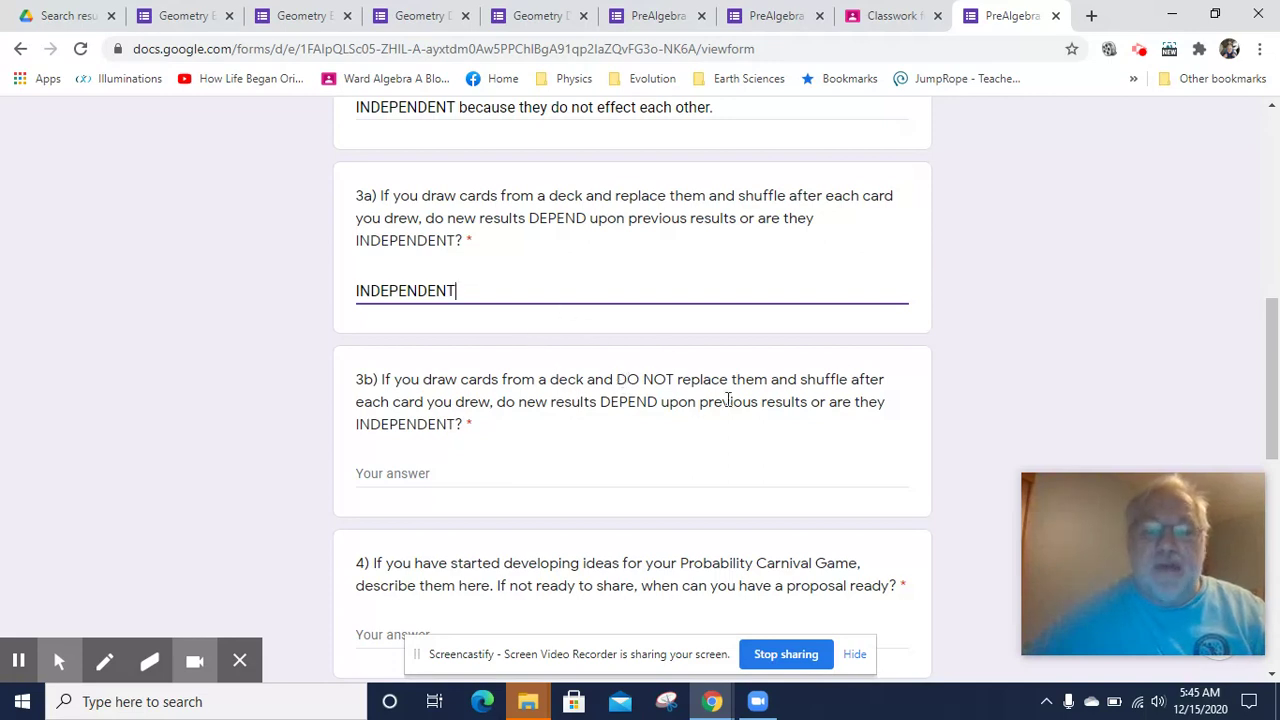
Step: Highlight 'NOT replace them' and answer question 3b with 'DEPENDENT events'
left_click_drag(770, 380, 616, 380)
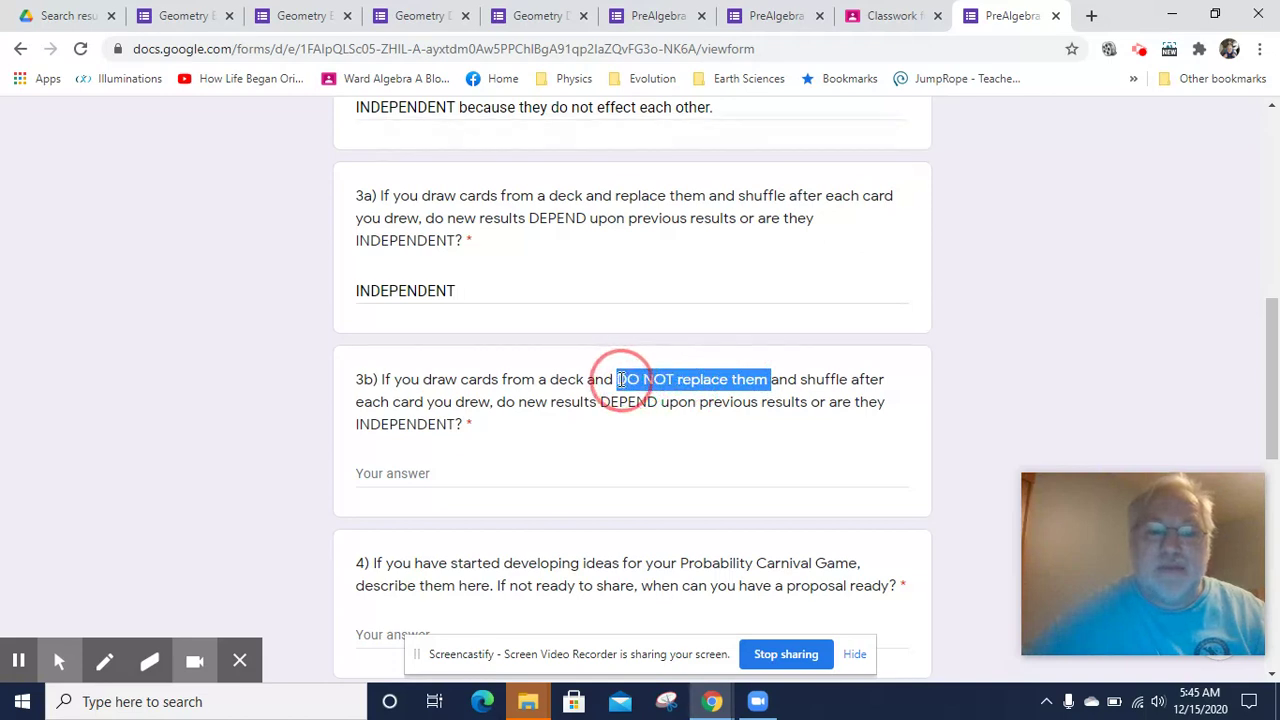
left_click(440, 473)
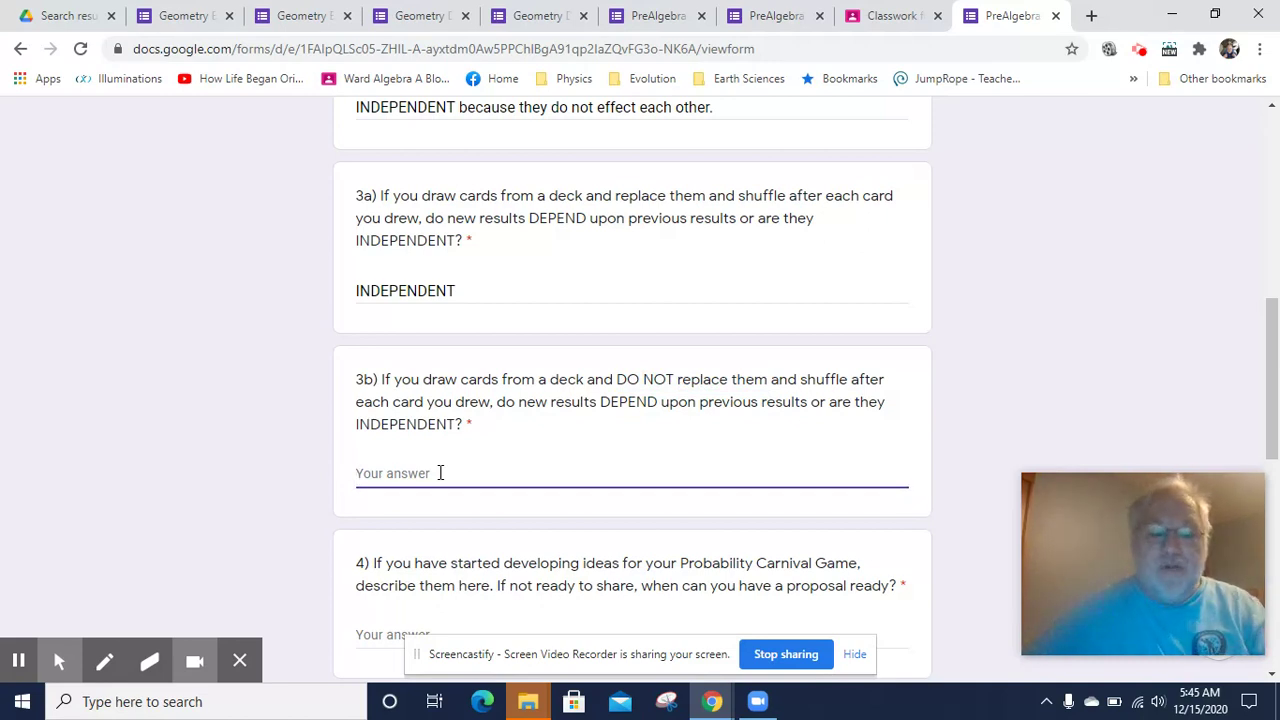
type("DEPENDE")
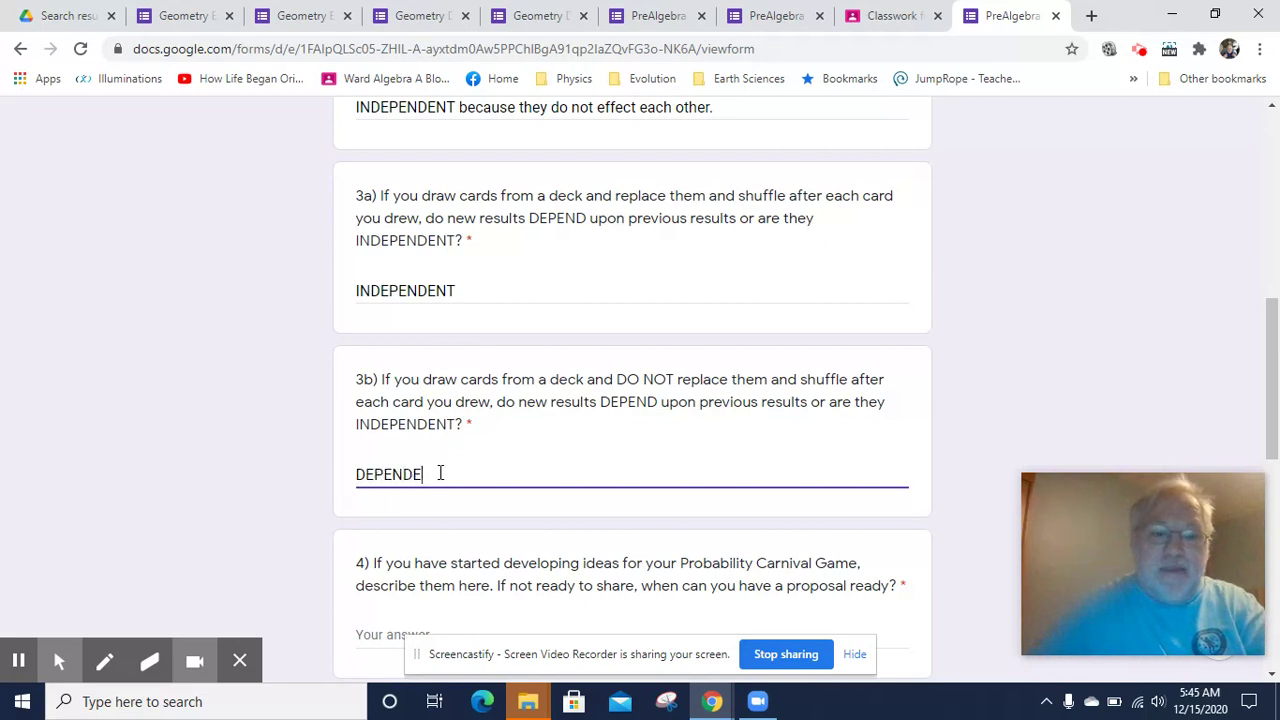
type("NT events")
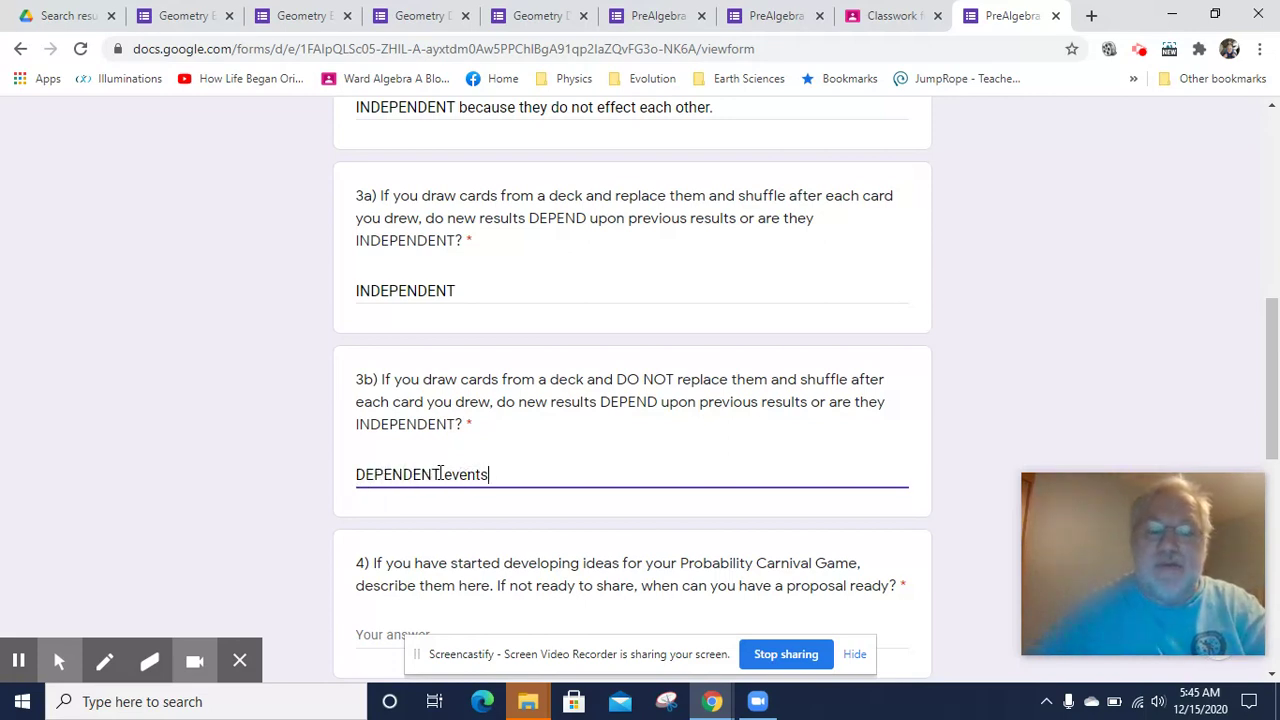
left_click(253, 434)
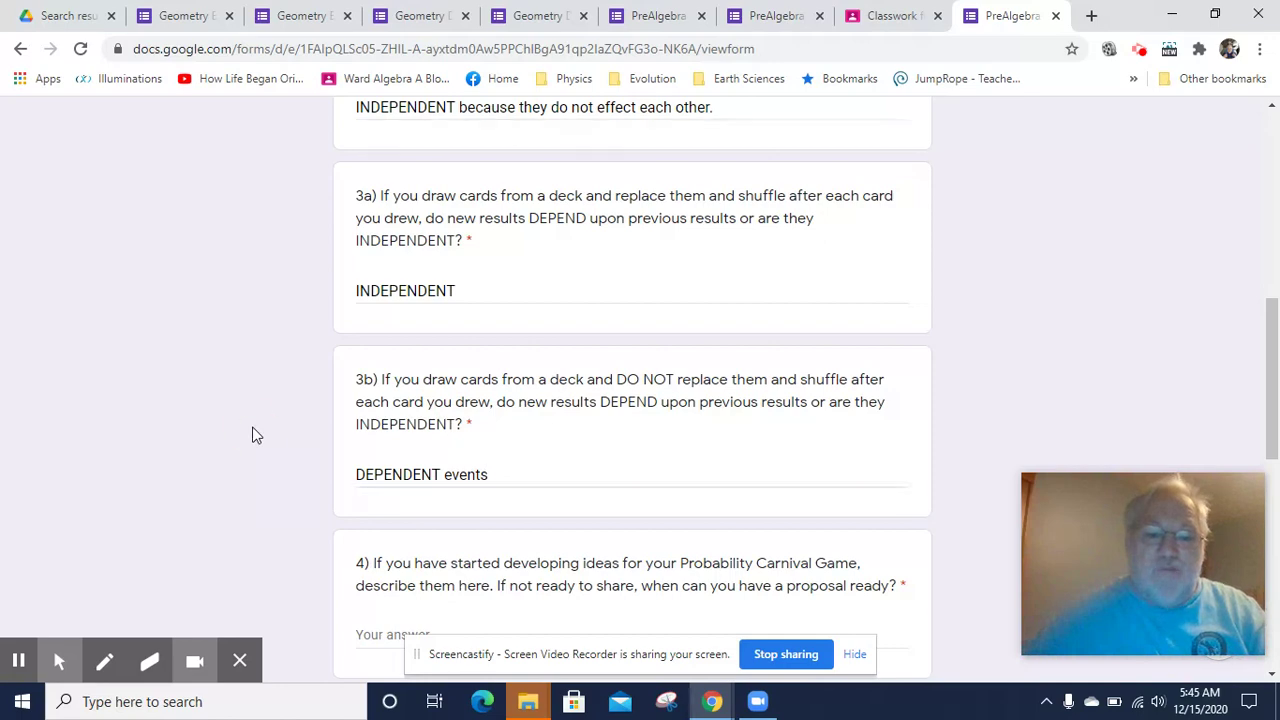
scroll(253, 435, "down", 2)
scroll(253, 435, "down", 2)
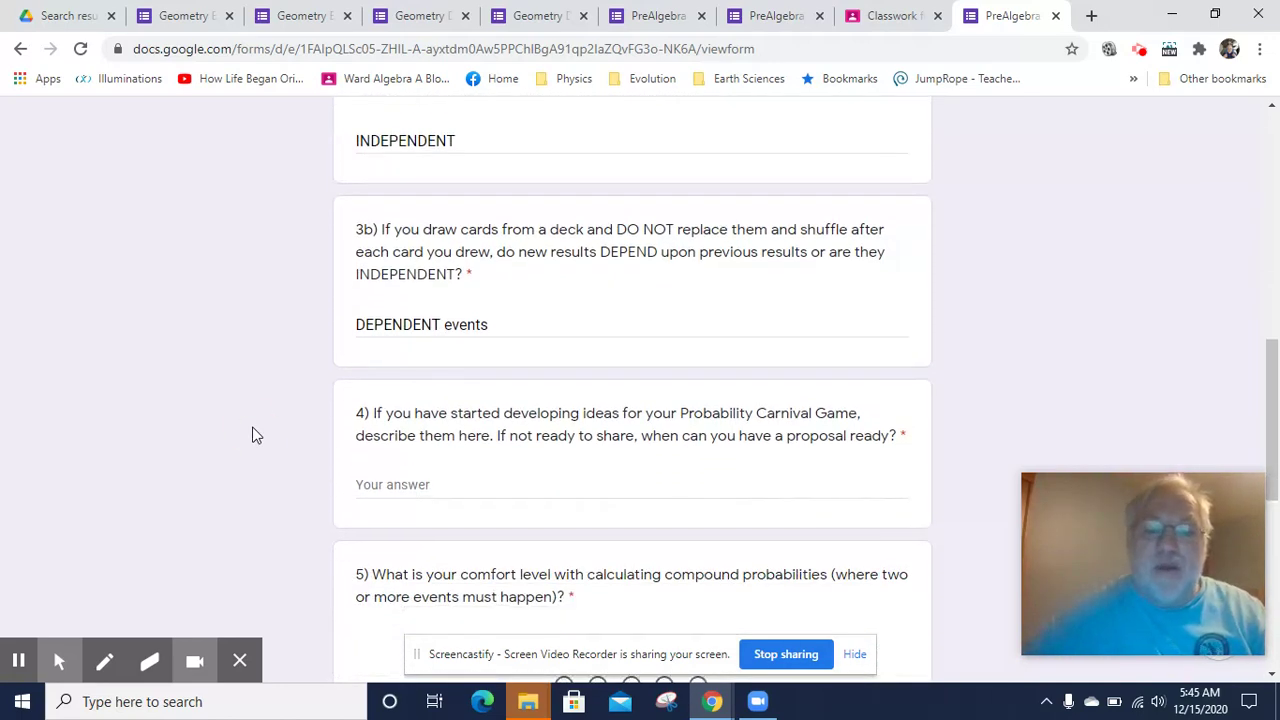
scroll(253, 434, "down", 3)
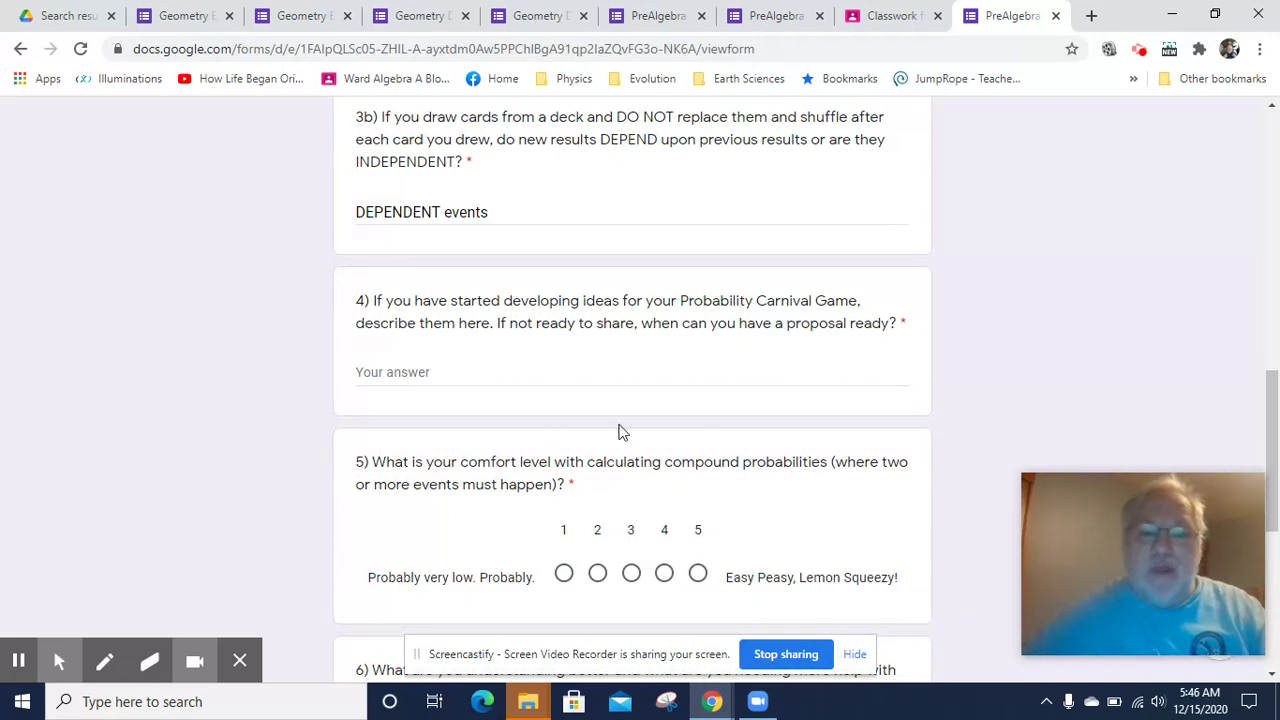